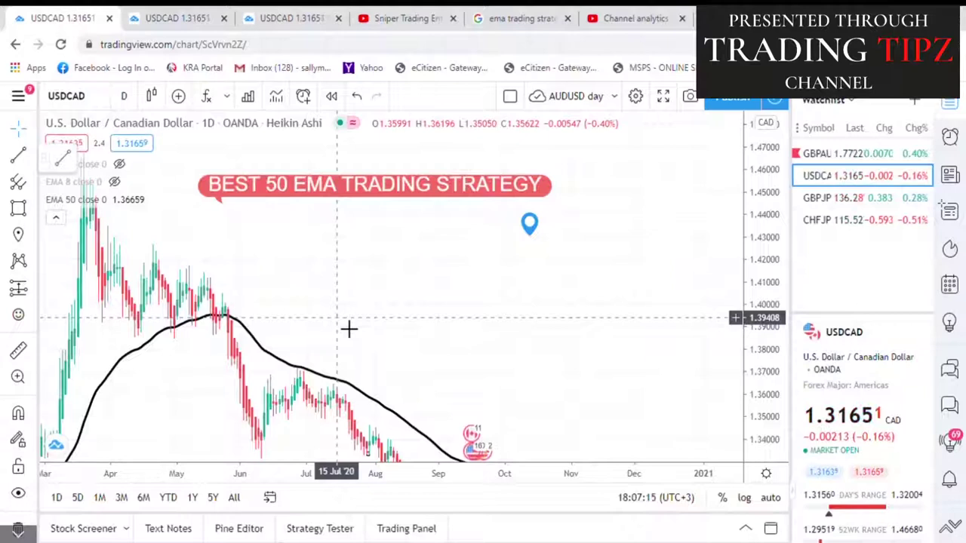
Open the pinned note beside the strategy title, read what the 50 EMA is, and close the note
left_click_drag(352, 295, 408, 296)
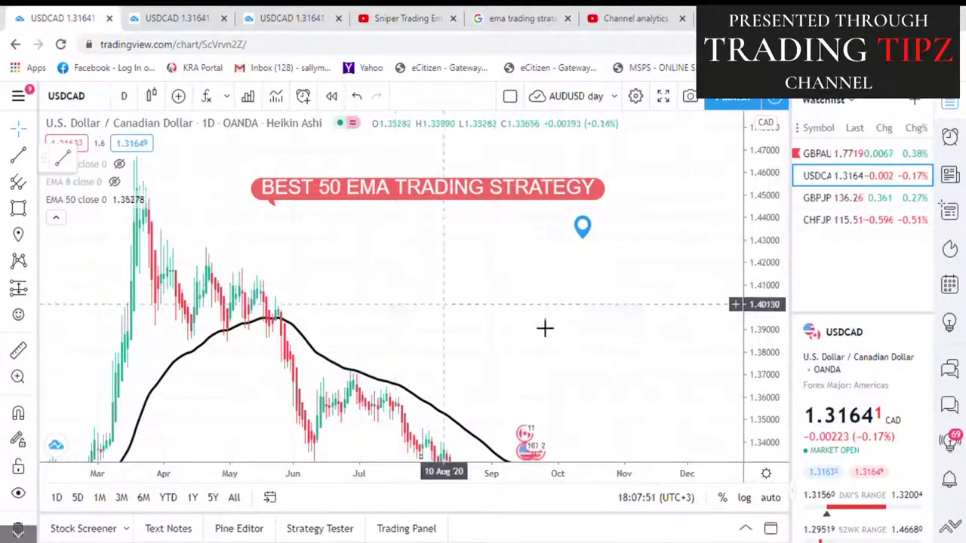
left_click_drag(579, 305, 561, 297)
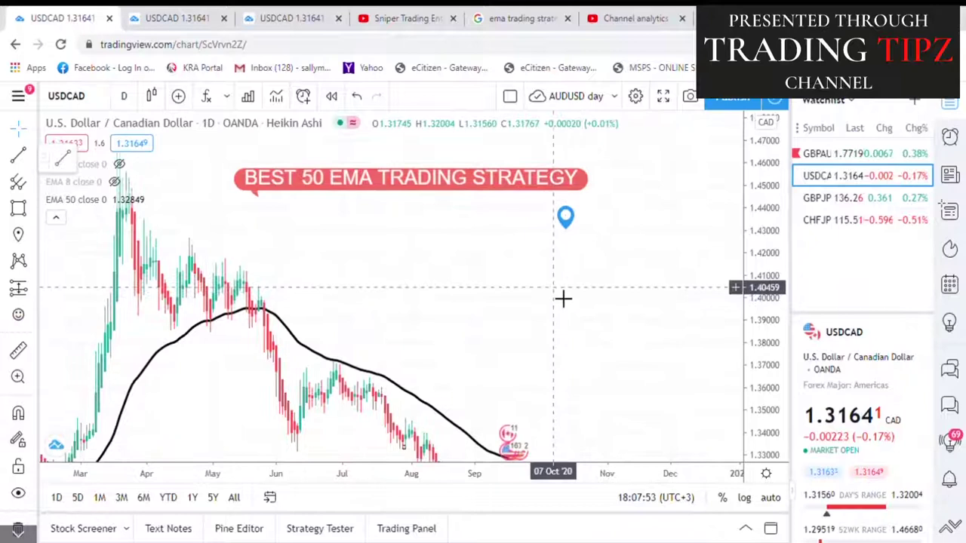
left_click(566, 217)
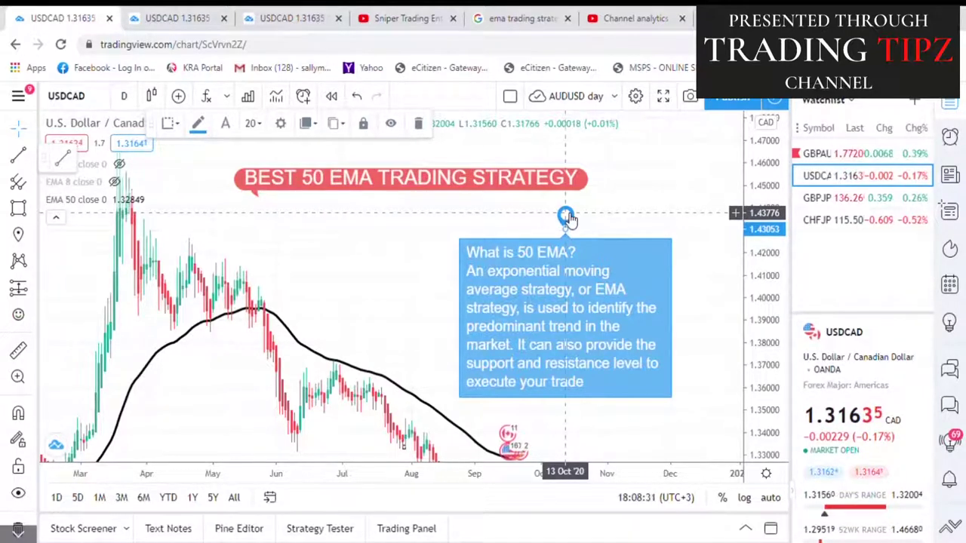
left_click(438, 252)
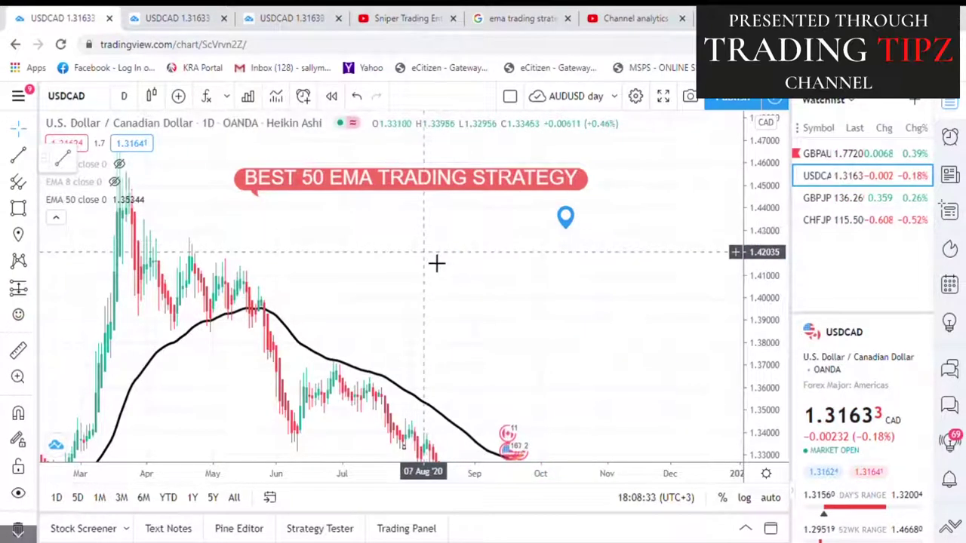
Examine how the USDCAD daily candles move around the EMA 50 line in the price history from 2020 back to 2016
left_click_drag(377, 274, 557, 223)
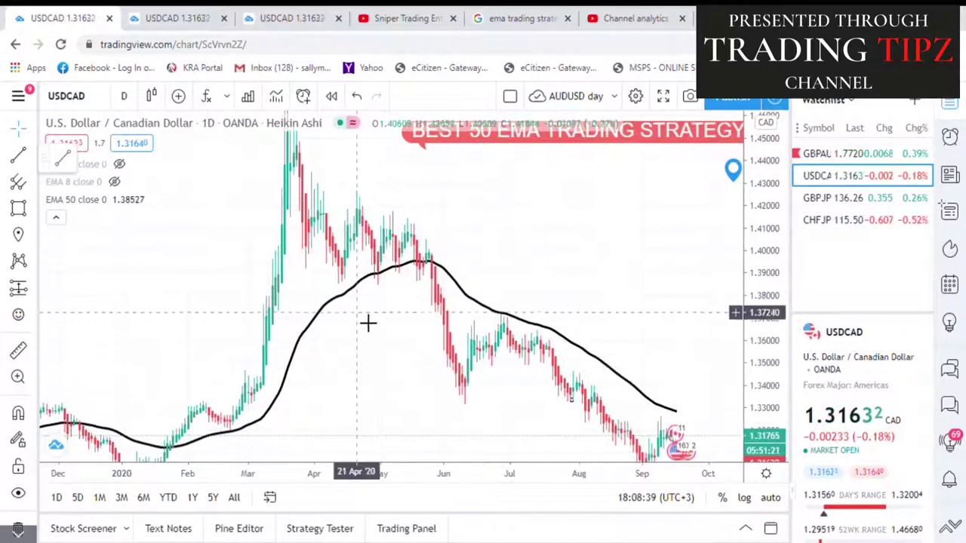
scroll(369, 322, "down", 2)
scroll(343, 282, "left", 5)
scroll(360, 272, "down", 2)
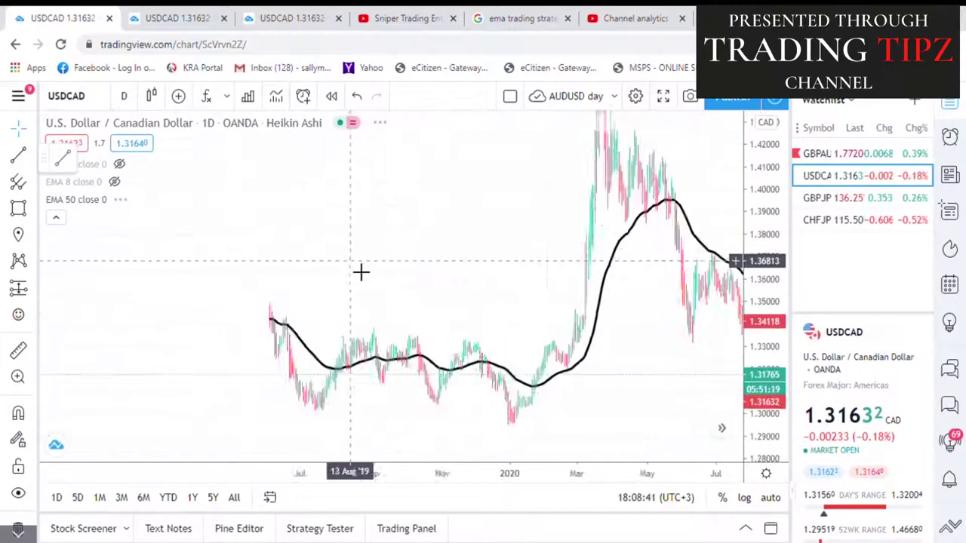
scroll(342, 244, "down", 2)
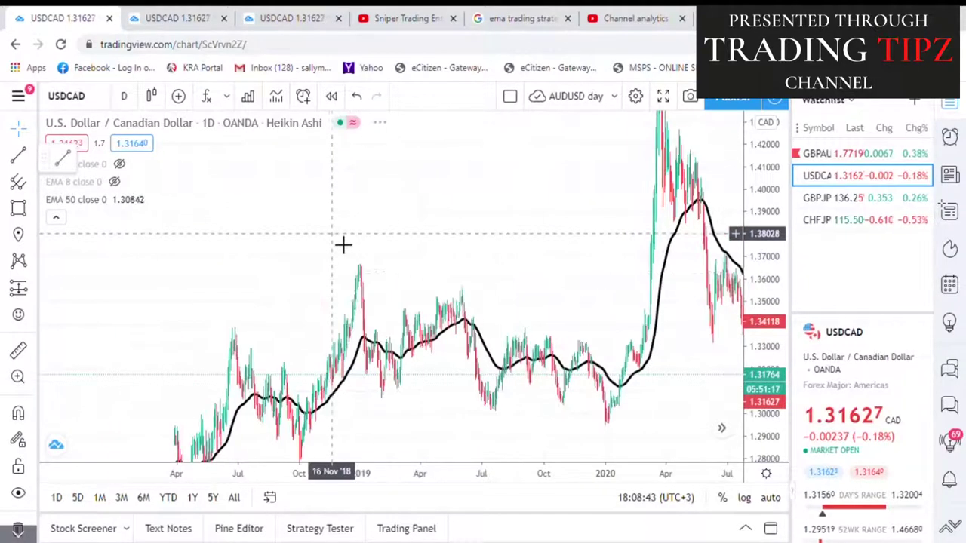
scroll(306, 318, "left", 10)
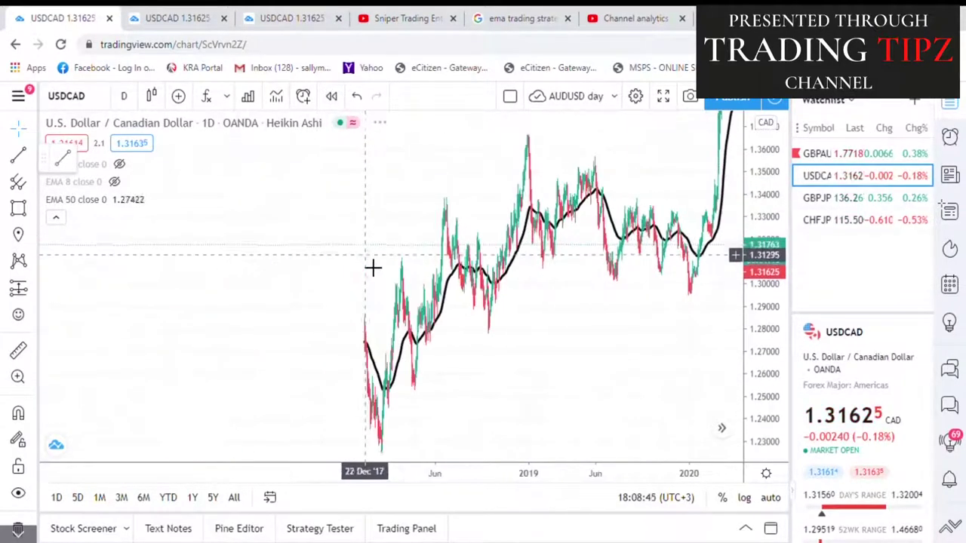
left_click_drag(297, 317, 453, 345)
scroll(449, 324, "up", 5)
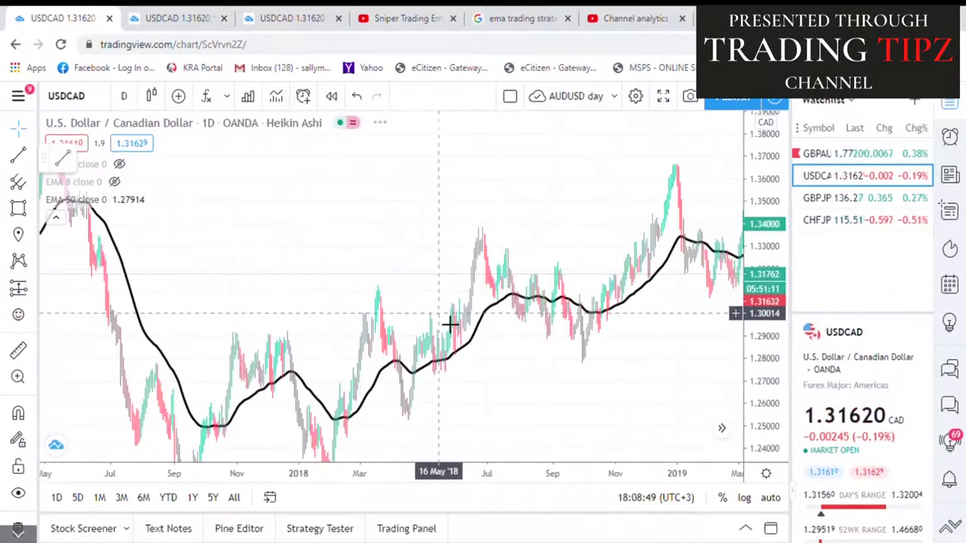
left_click_drag(240, 238, 345, 287)
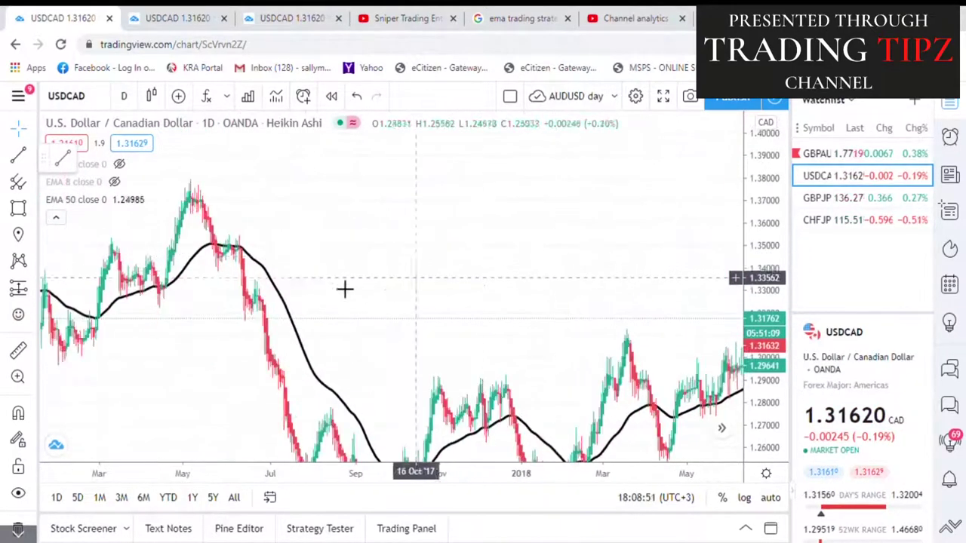
left_click_drag(332, 247, 638, 228)
scroll(615, 268, "down", 3)
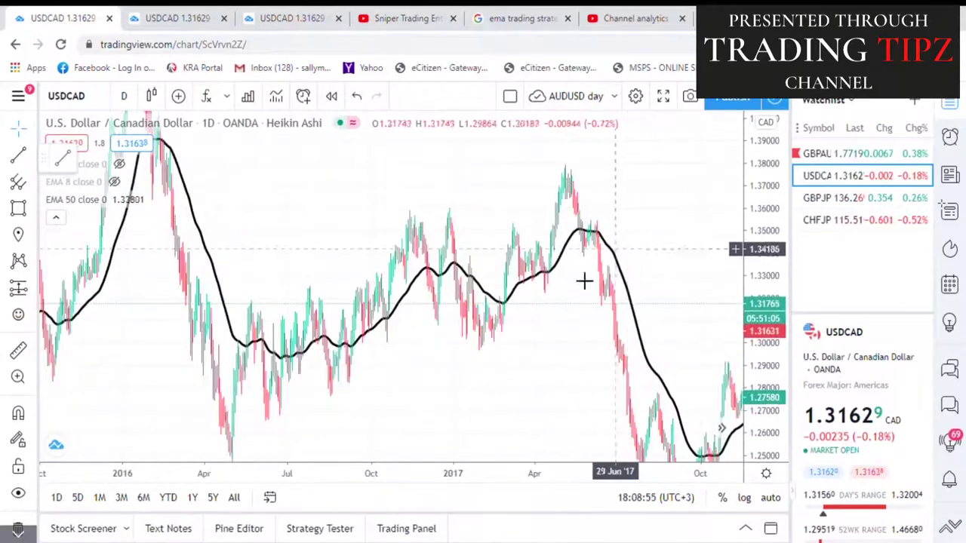
scroll(455, 314, "up", 2)
mouse_move(258, 227)
left_mouse_down()
mouse_move(446, 211)
mouse_move(461, 202)
mouse_move(442, 253)
left_mouse_up()
scroll(453, 202, "up", 2)
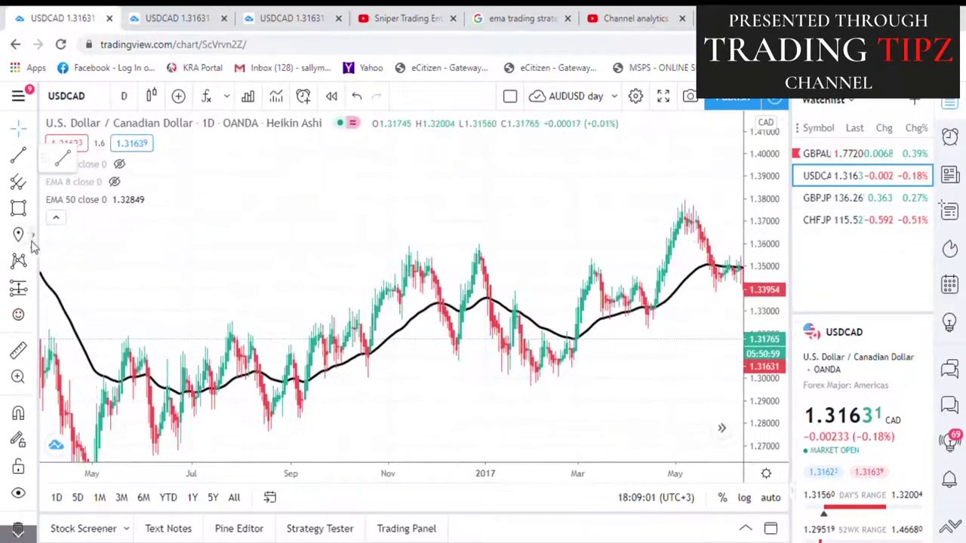
With the Brush, sketch a long, roughly horizontal line above the 2016–2017 candles and cross it with five short, steep strokes
left_click(34, 212)
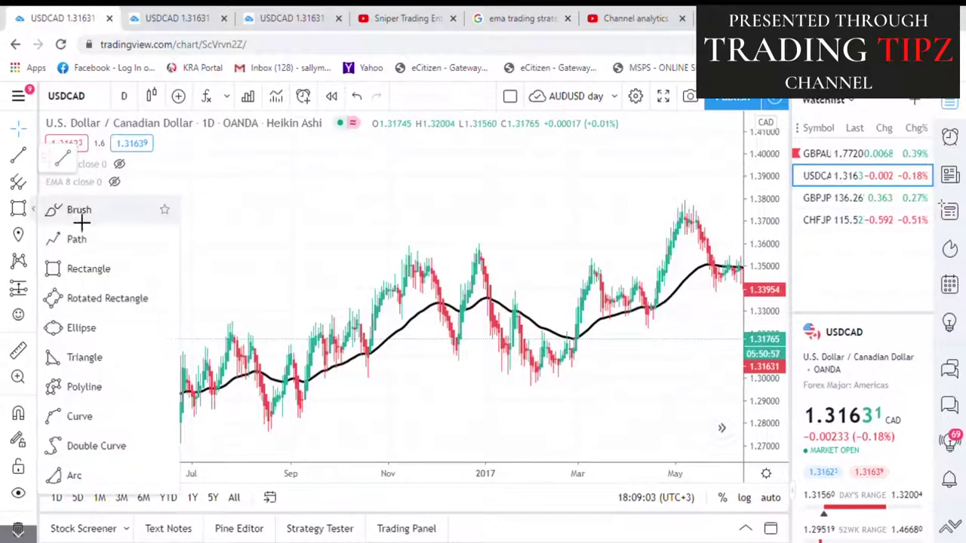
left_click(80, 214)
mouse_move(190, 209)
left_mouse_down()
mouse_move(384, 220)
mouse_move(502, 214)
mouse_move(669, 183)
left_mouse_up()
left_click_drag(228, 180, 245, 254)
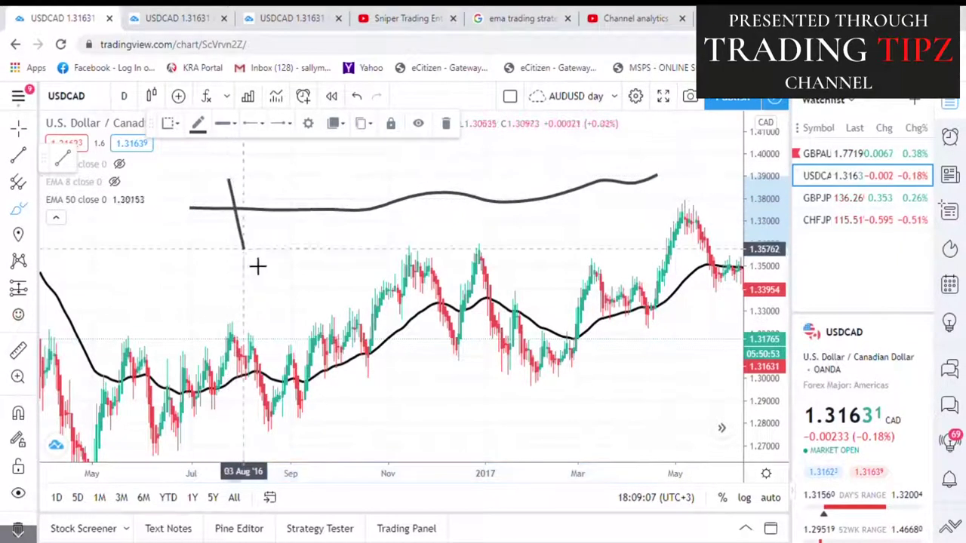
left_click_drag(300, 189, 323, 269)
left_click_drag(372, 185, 388, 252)
left_click_drag(480, 163, 506, 242)
left_click_drag(580, 160, 594, 238)
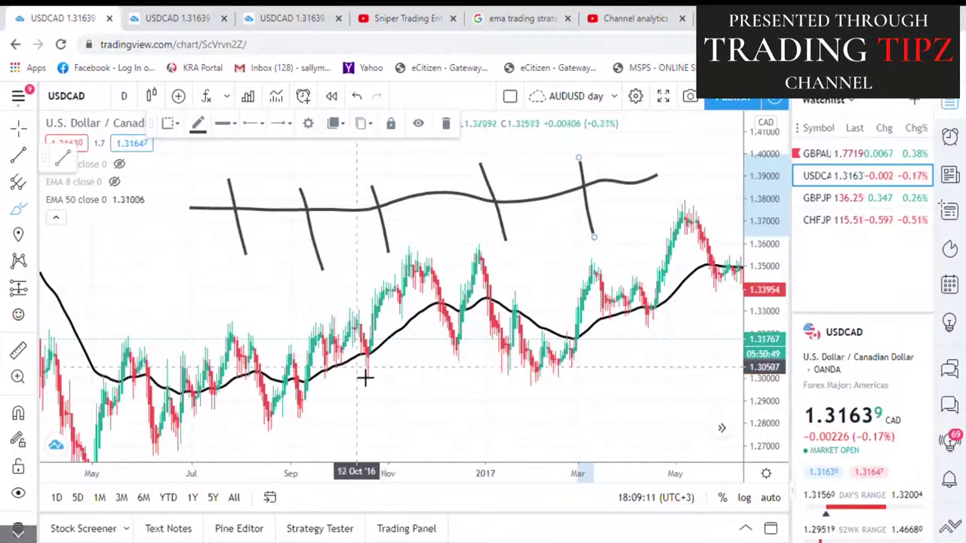
Measure a short span above the May to July 2016 candles and examine the price swings around the EMA 50 line
left_click(18, 349)
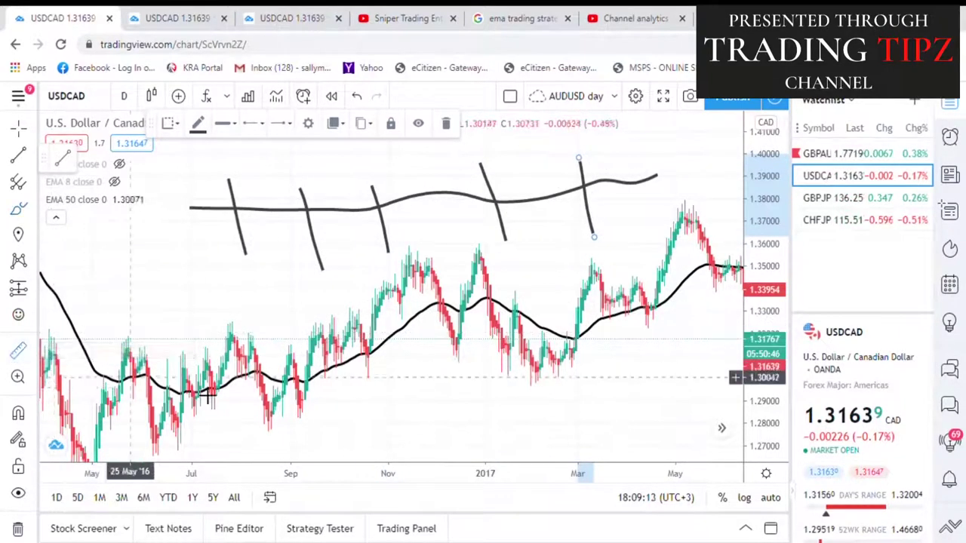
left_click(119, 319)
left_click(189, 323)
mouse_move(355, 406)
left_mouse_down()
mouse_move(382, 341)
mouse_move(416, 323)
left_mouse_up()
scroll(416, 325, "up", 2)
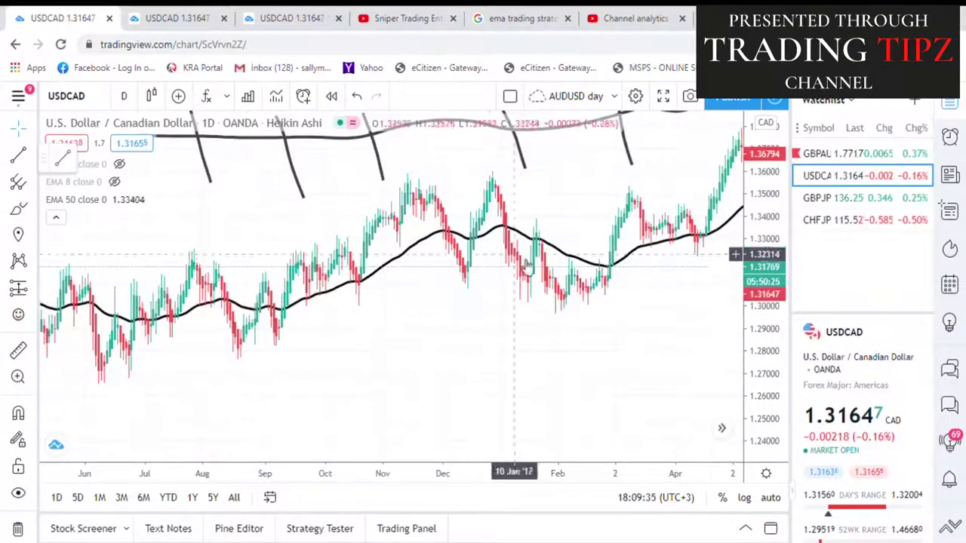
left_click_drag(431, 304, 501, 349)
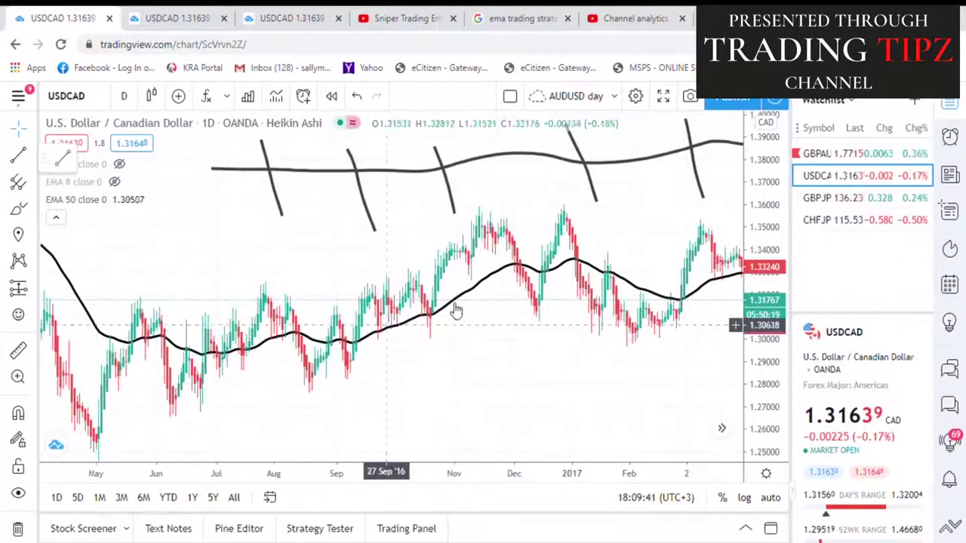
left_click_drag(585, 221, 491, 280)
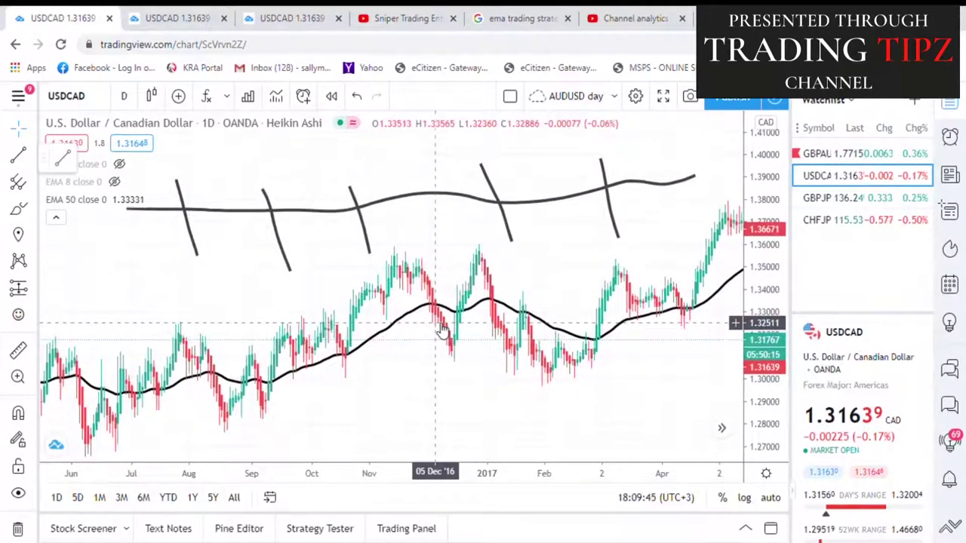
Undo the brush strokes sketched above the 2016–2017 candles
left_click(356, 97)
left_click(356, 96)
left_click(357, 97)
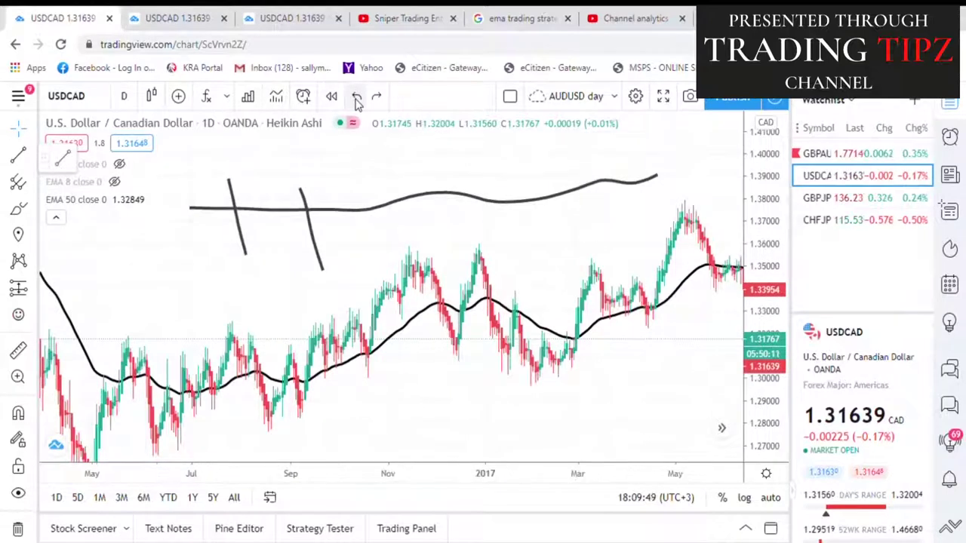
left_click(356, 97)
With the Brush, sketch a rising curve above the May to July 2016 candles and add slanted strokes above it
left_click_drag(259, 247, 659, 278)
left_click_drag(449, 231, 455, 356)
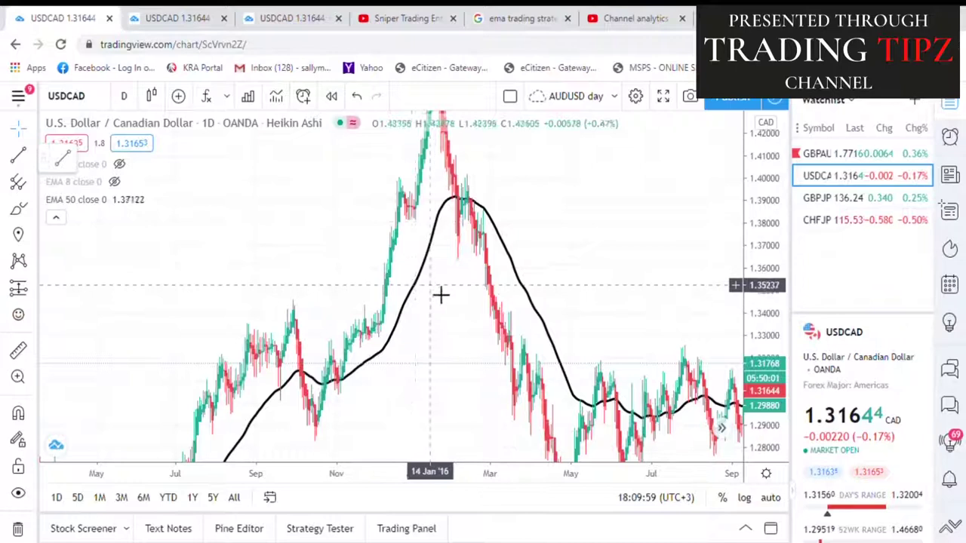
scroll(416, 287, "up", 2)
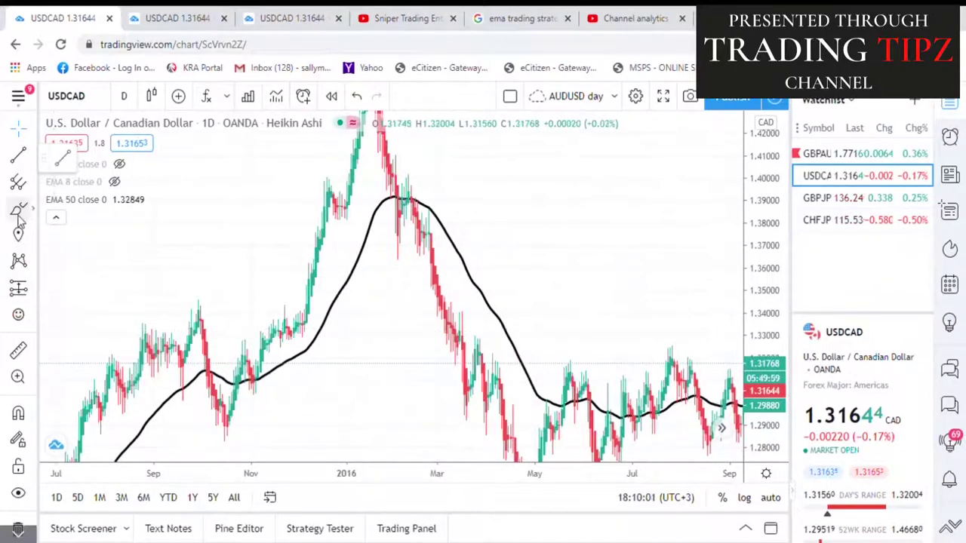
left_click(19, 214)
left_click_drag(654, 168, 548, 351)
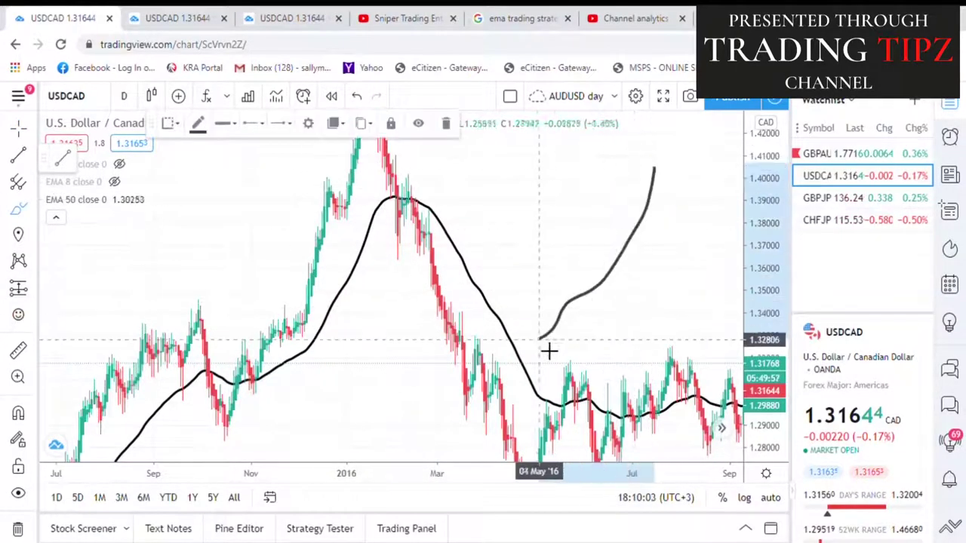
left_click_drag(536, 219, 559, 289)
left_click_drag(563, 204, 586, 266)
mouse_move(597, 183)
left_mouse_down()
mouse_move(613, 230)
mouse_move(623, 198)
left_mouse_up()
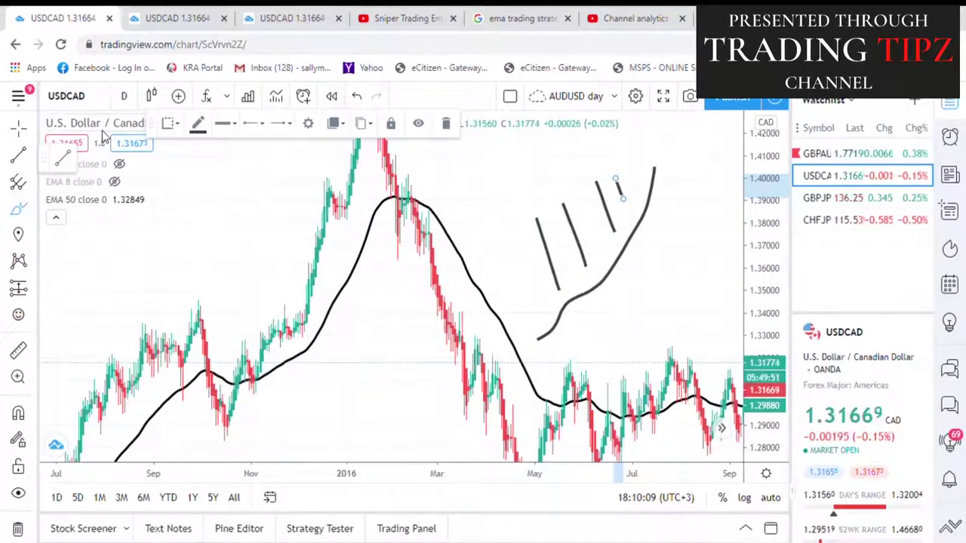
Undo the rising brush curve and its slanted strokes
left_click(358, 96)
left_click(358, 97)
left_click(357, 97)
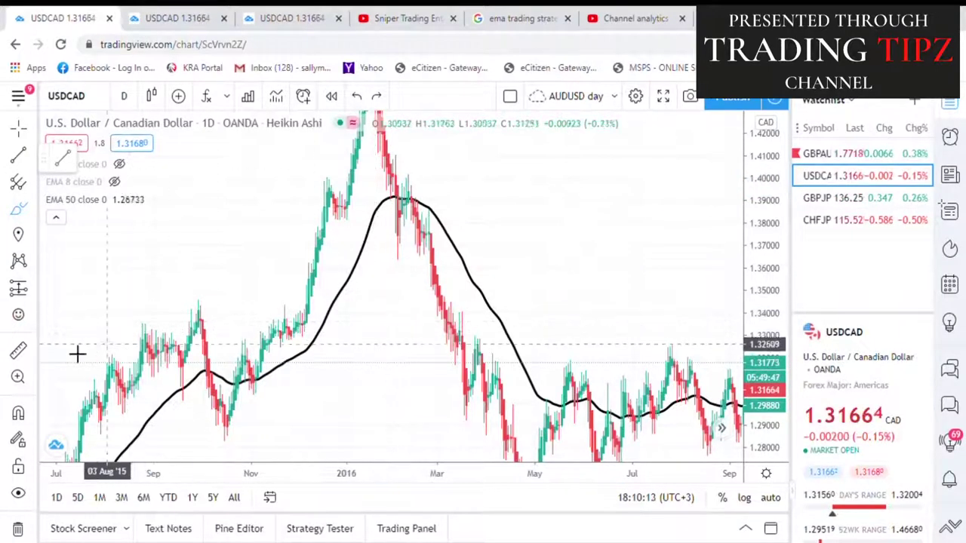
left_click(18, 354)
left_click(220, 251)
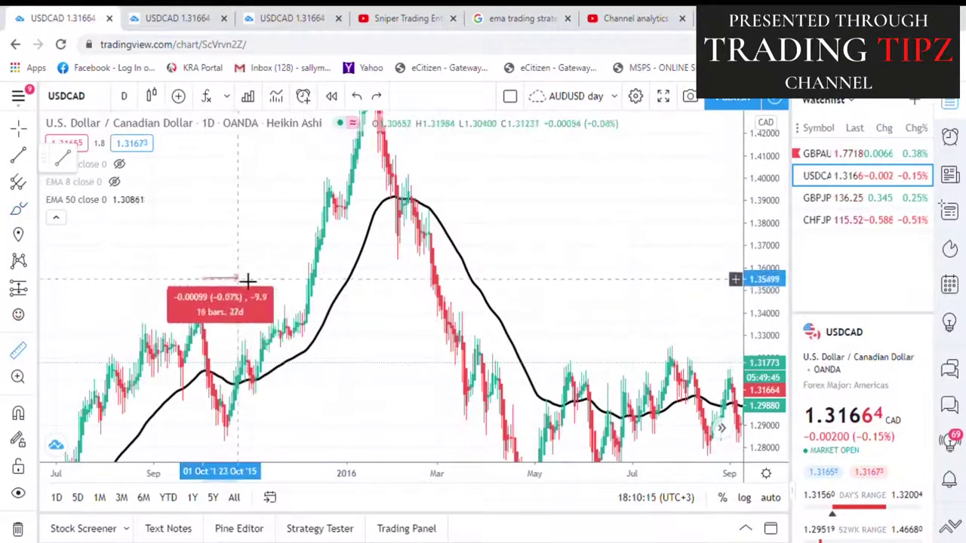
key("Escape")
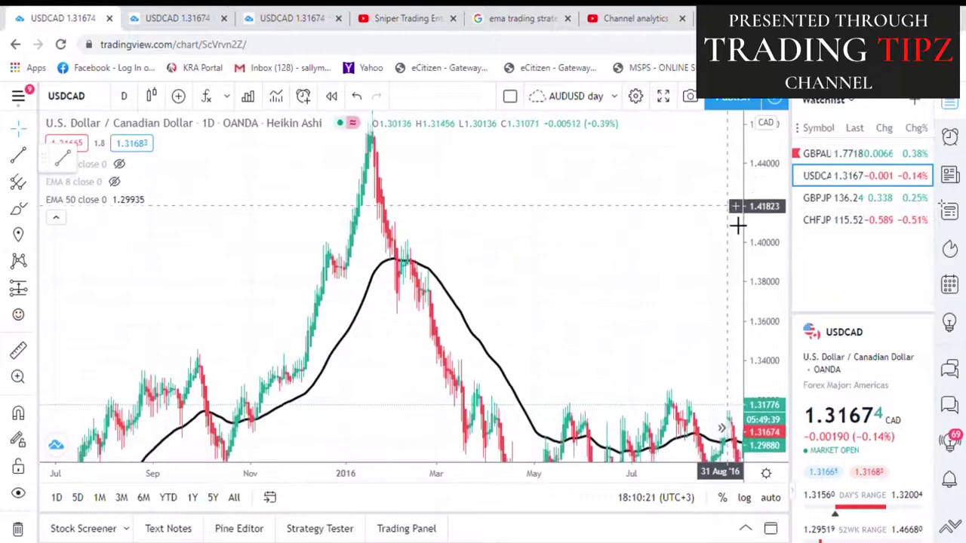
Examine the price trend relative to the EMA 50 line from October 2015 through June 2016
left_click_drag(564, 186, 574, 220)
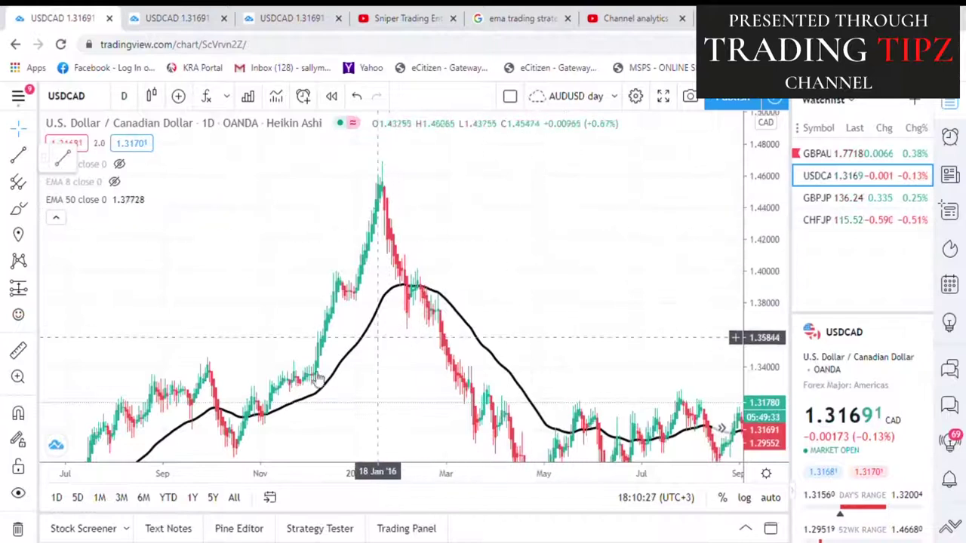
left_click_drag(298, 434, 231, 390)
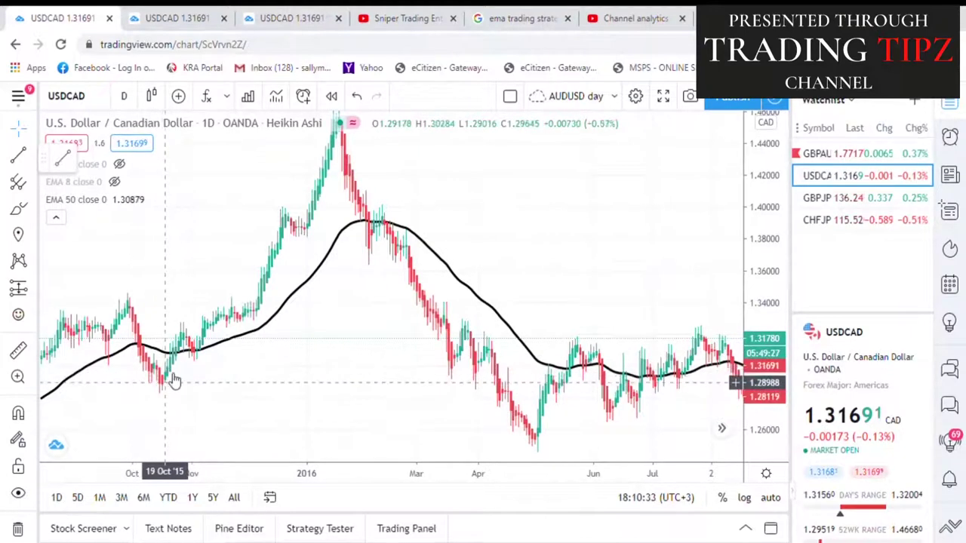
scroll(363, 361, "up", 3)
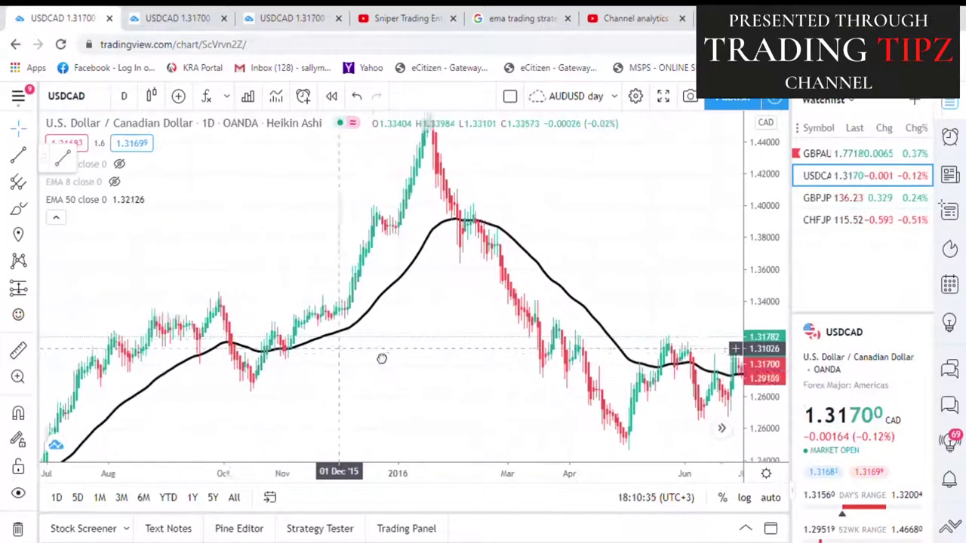
left_click_drag(785, 329, 755, 200)
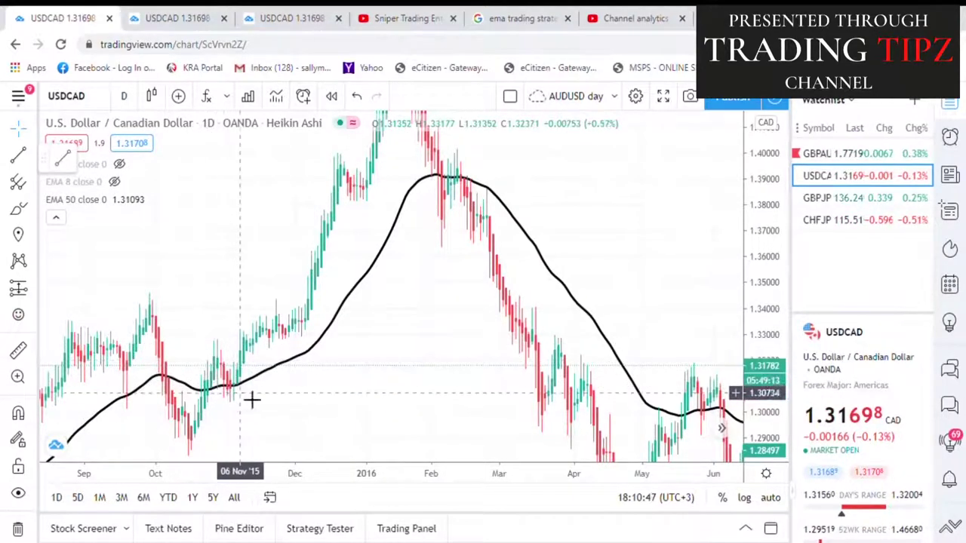
scroll(395, 391, "up", 5)
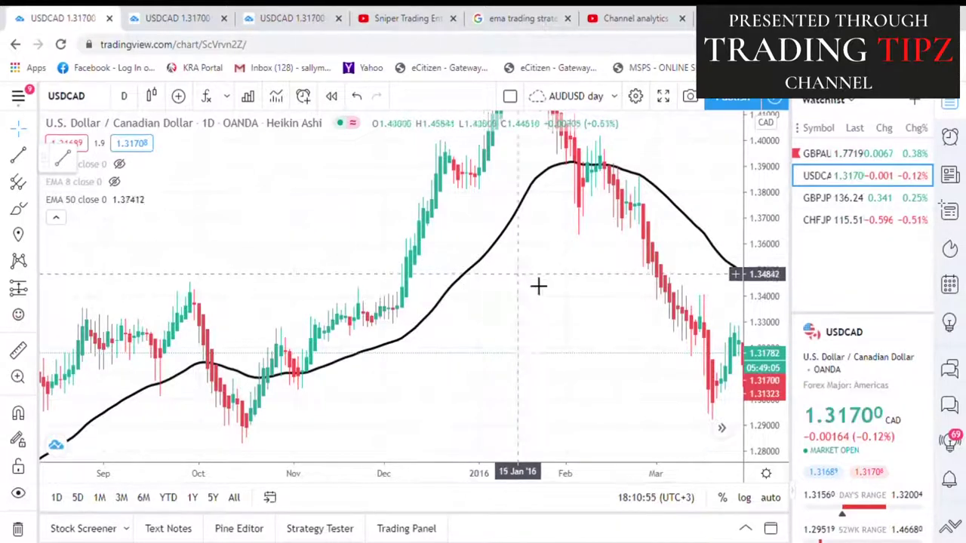
left_click_drag(561, 247, 319, 280)
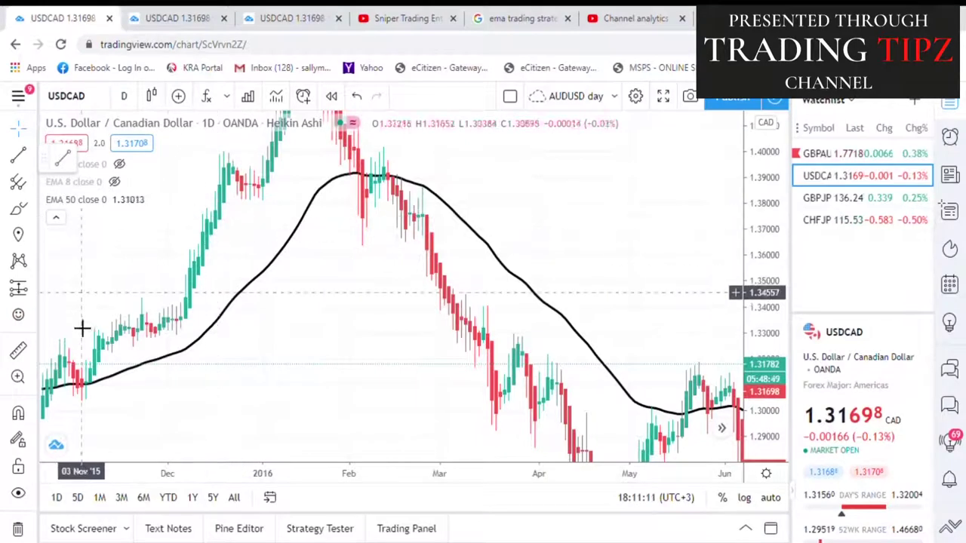
Draw a rising trend line above the EMA 50 from 20 Oct '15 to 06 Jan '16
left_click_drag(177, 228, 261, 257)
left_click(22, 154)
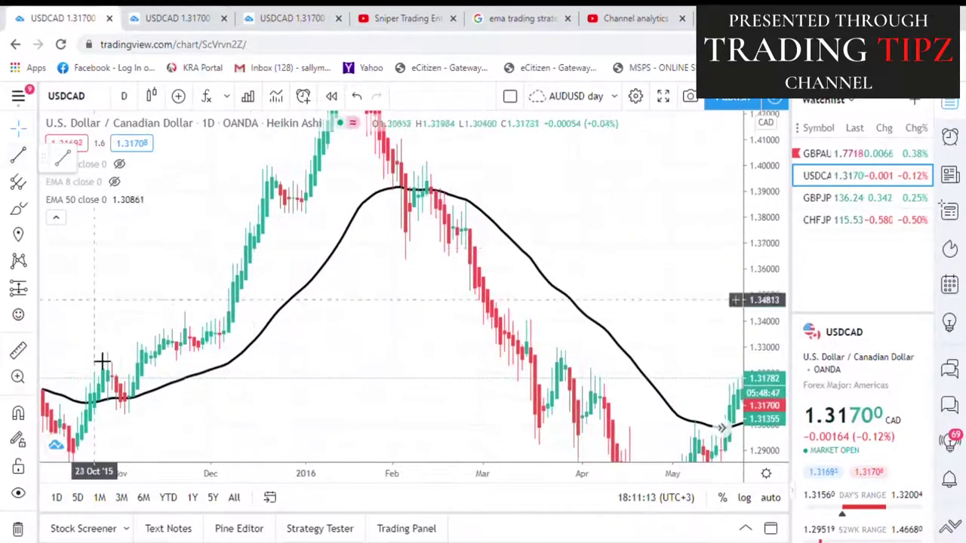
left_click(82, 378)
left_click(315, 155)
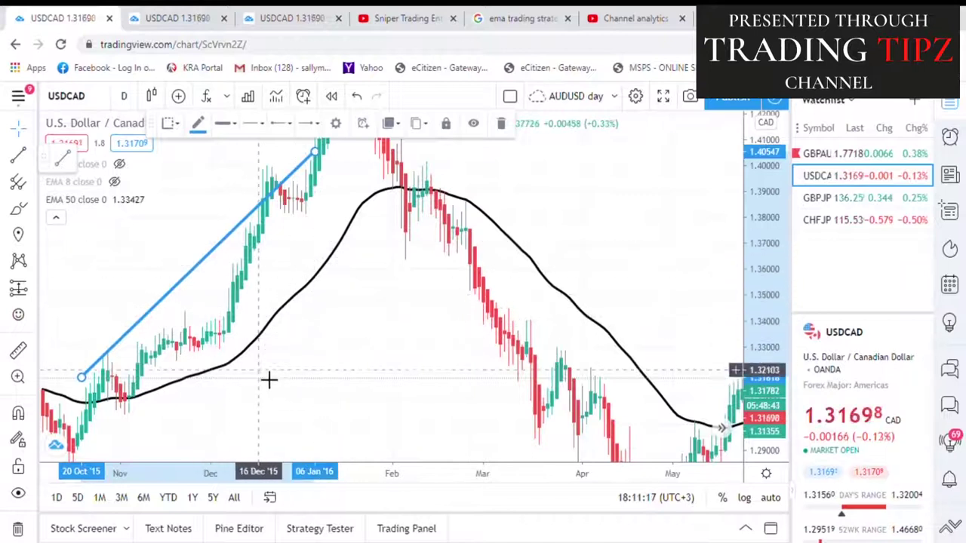
Draw a falling trend line above the EMA 50 from early February to mid-May 2016
left_click_drag(598, 237, 425, 243)
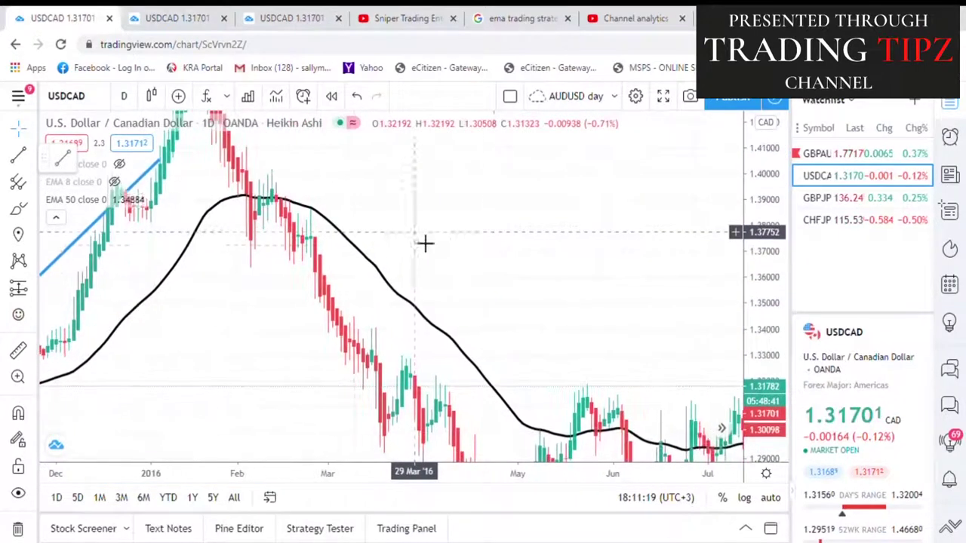
left_click_drag(427, 214, 552, 283)
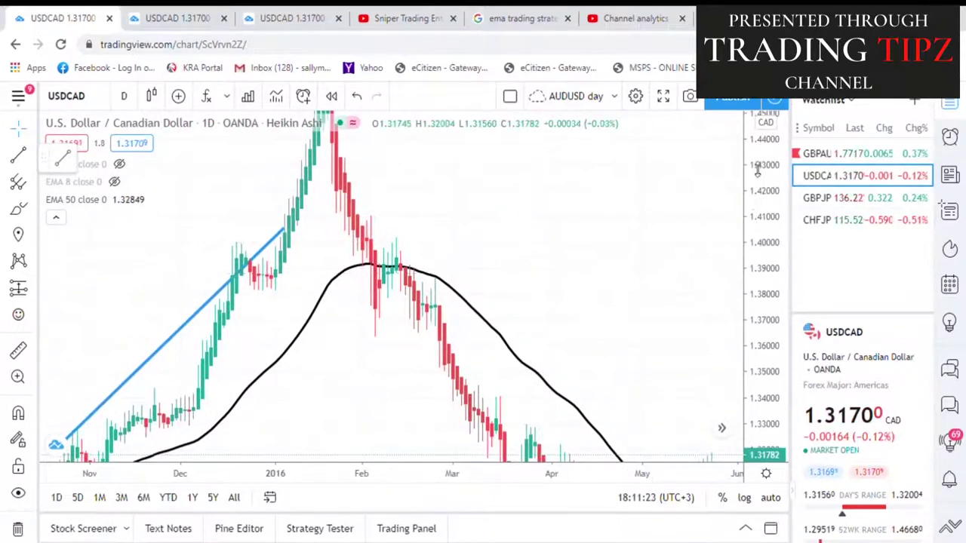
left_click_drag(757, 172, 766, 254)
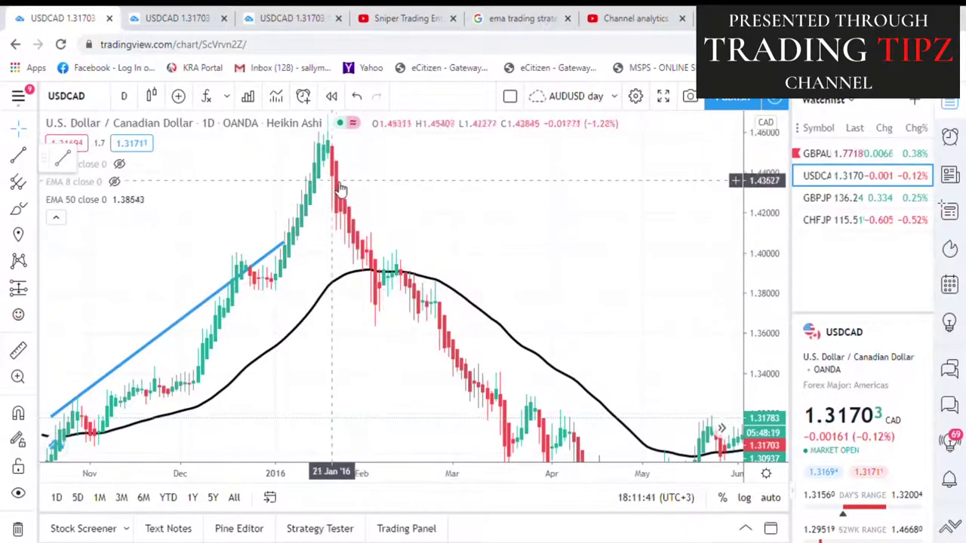
left_click_drag(488, 234, 511, 201)
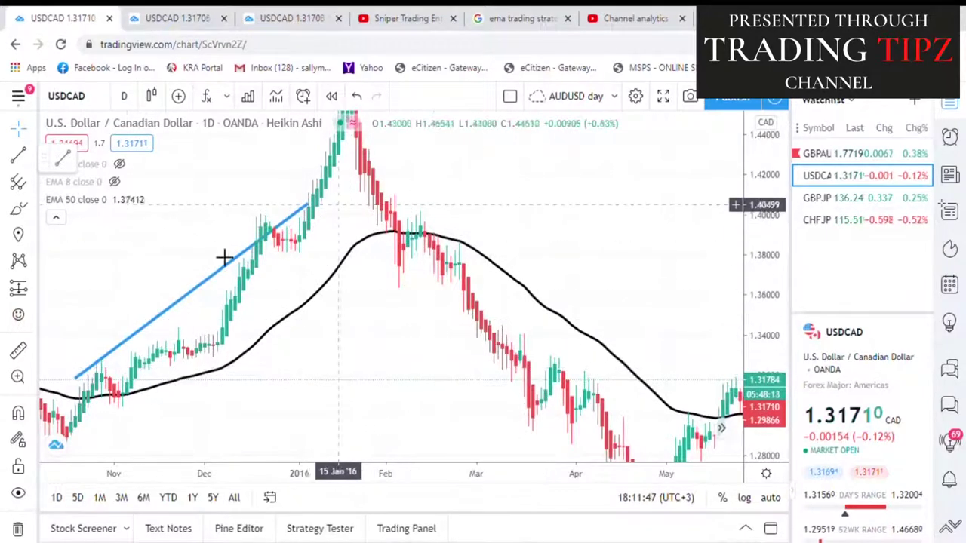
left_click(19, 158)
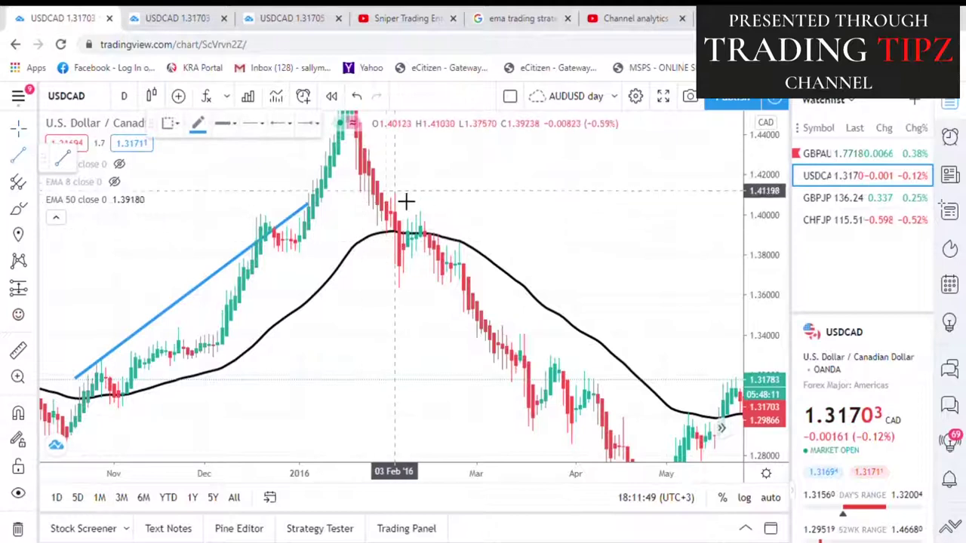
left_click(714, 353)
left_click_drag(617, 335, 518, 292)
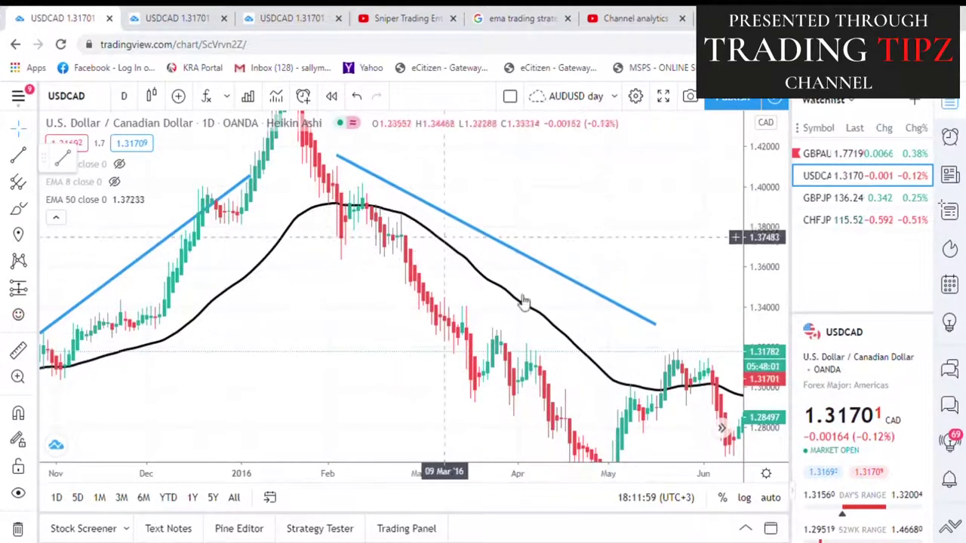
Switch to the USDCAD 4-hour chart and examine price against the EMA 50 from March to May 2020
left_click(174, 21)
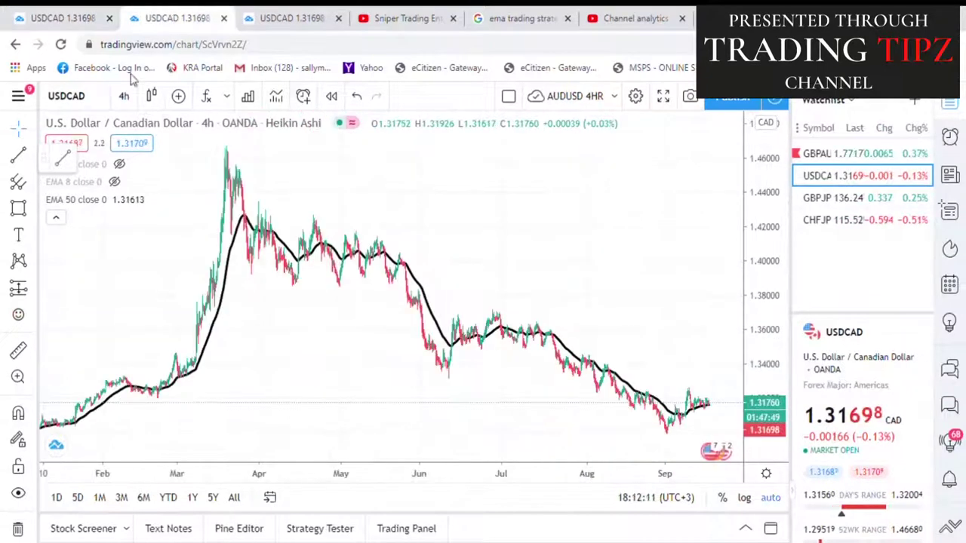
left_click_drag(312, 360, 651, 158)
scroll(596, 268, "up", 6)
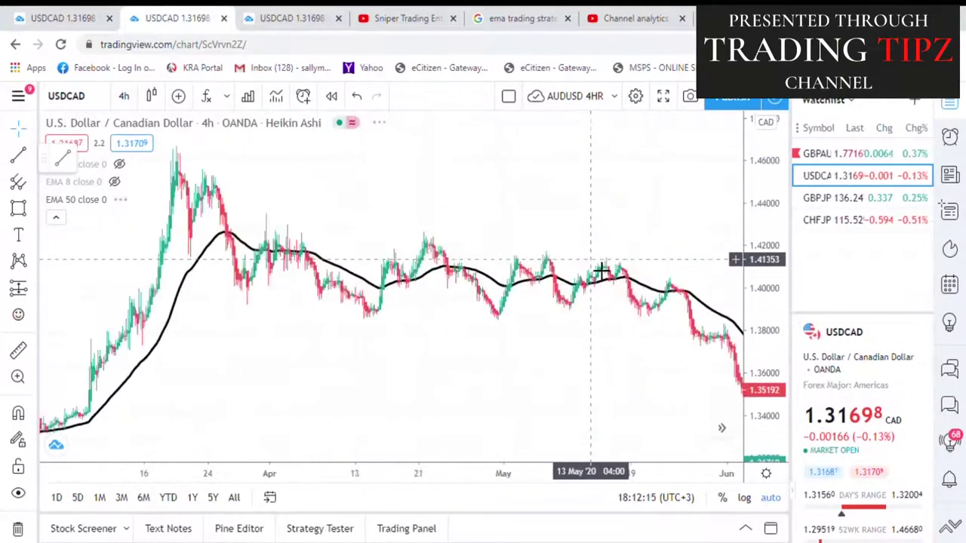
left_click_drag(282, 385, 390, 257)
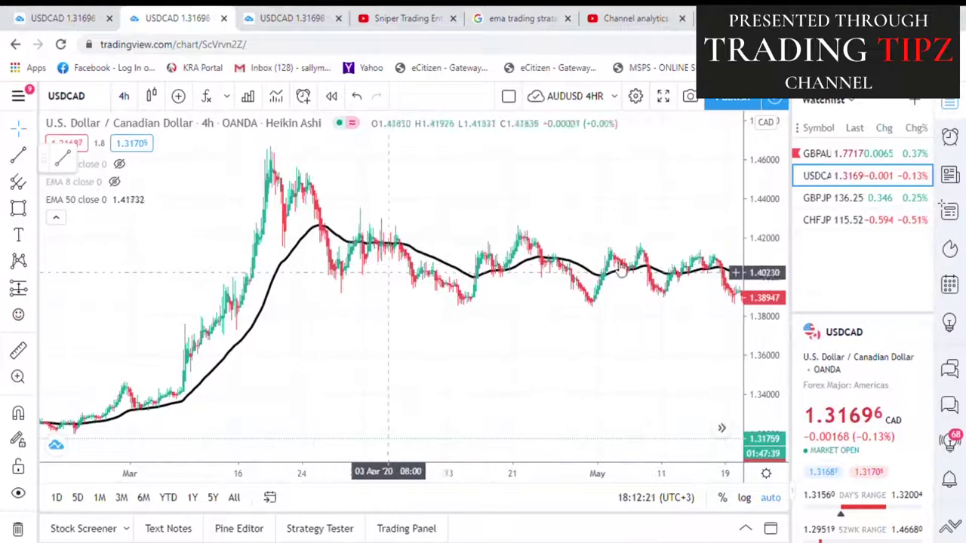
scroll(740, 134, "up", 5)
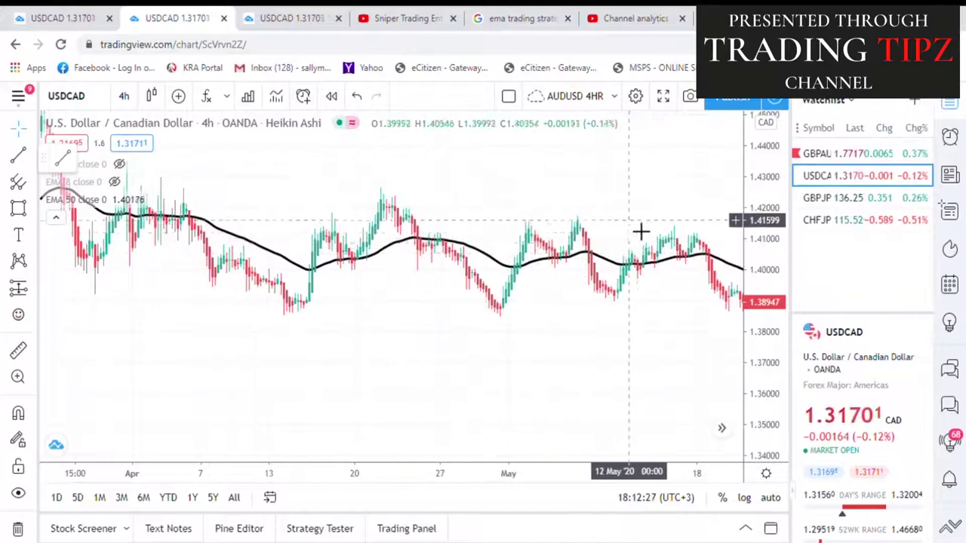
Mark the sideways price range from late March to mid-May 2020 with a rectangle between about 1.382 and 1.432
scroll(641, 231, "down", 3)
left_click(18, 210)
left_click(362, 169)
left_click(729, 324)
left_click(736, 324)
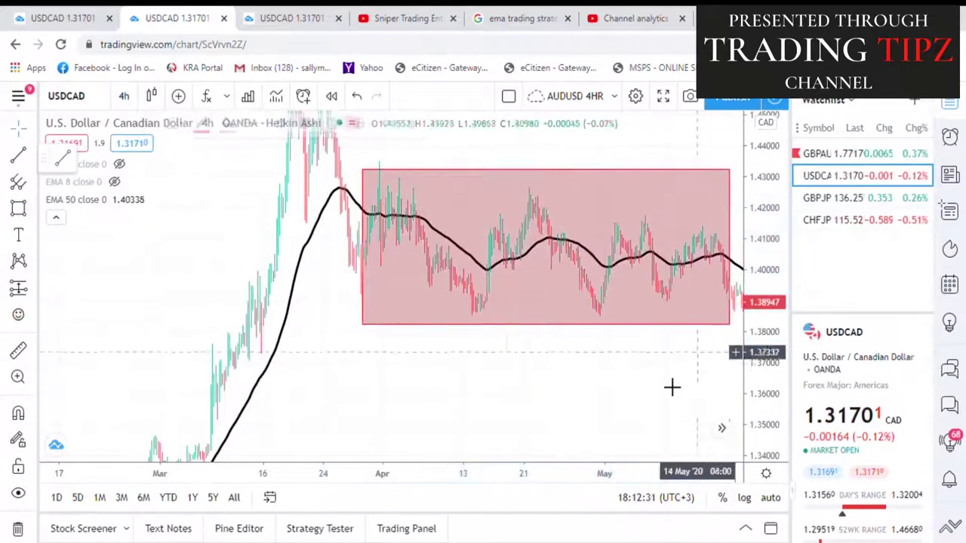
Undo the rectangle around the April to May 2020 price range
left_click(487, 383)
scroll(487, 383, "right", 5)
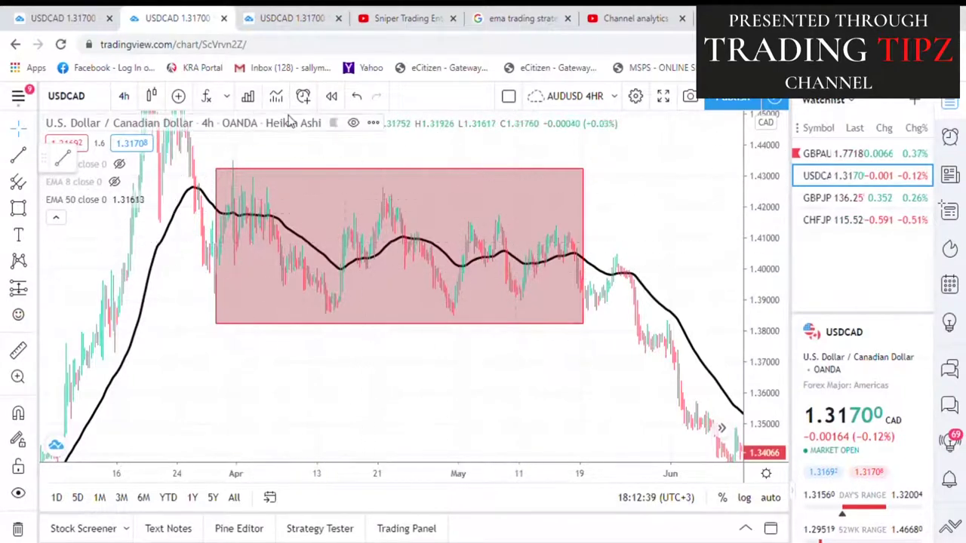
left_click(357, 95)
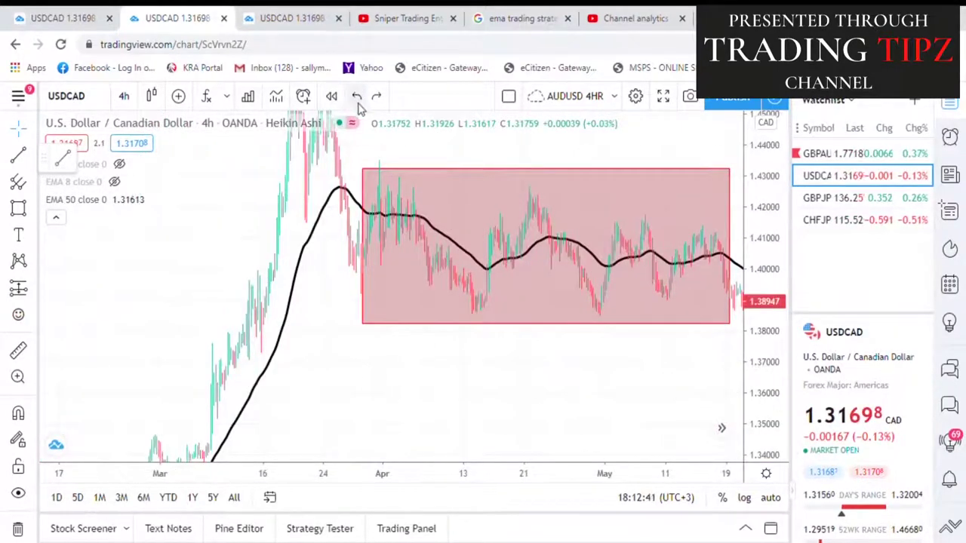
left_click(357, 95)
Draw a rising trend line above the EMA 50 from 24 Feb '20 to 19 Mar '20, between about 1.33220 and 1.46347
left_click_drag(366, 360, 491, 209)
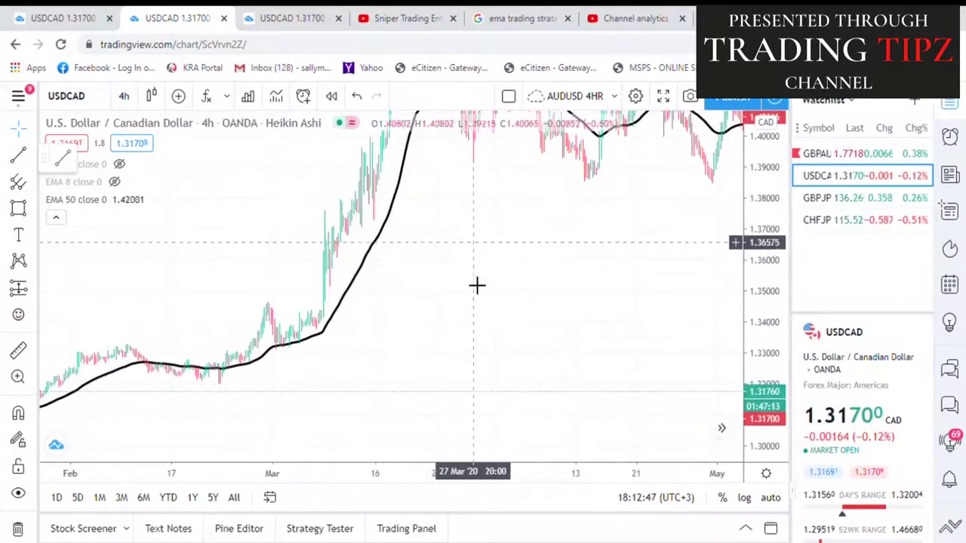
left_click_drag(477, 283, 434, 349)
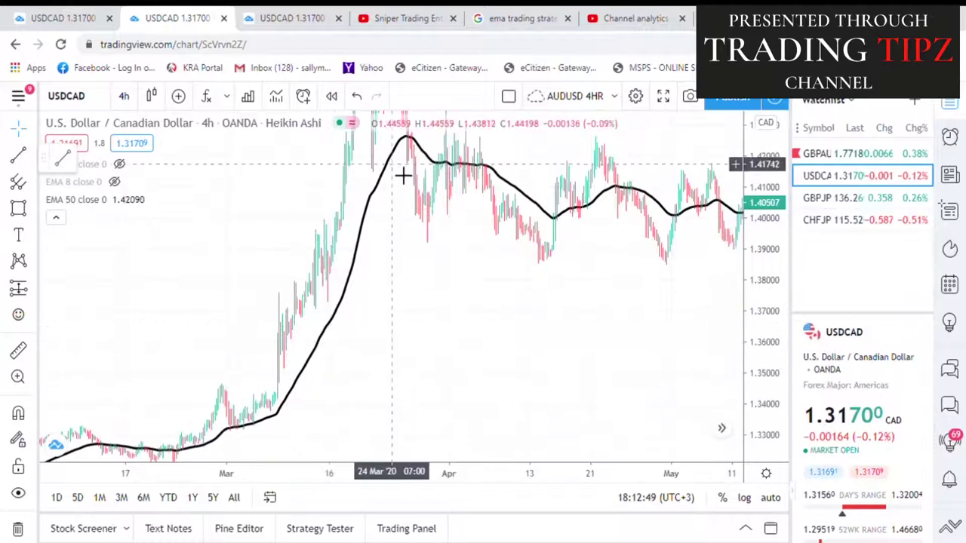
left_click_drag(761, 195, 784, 332)
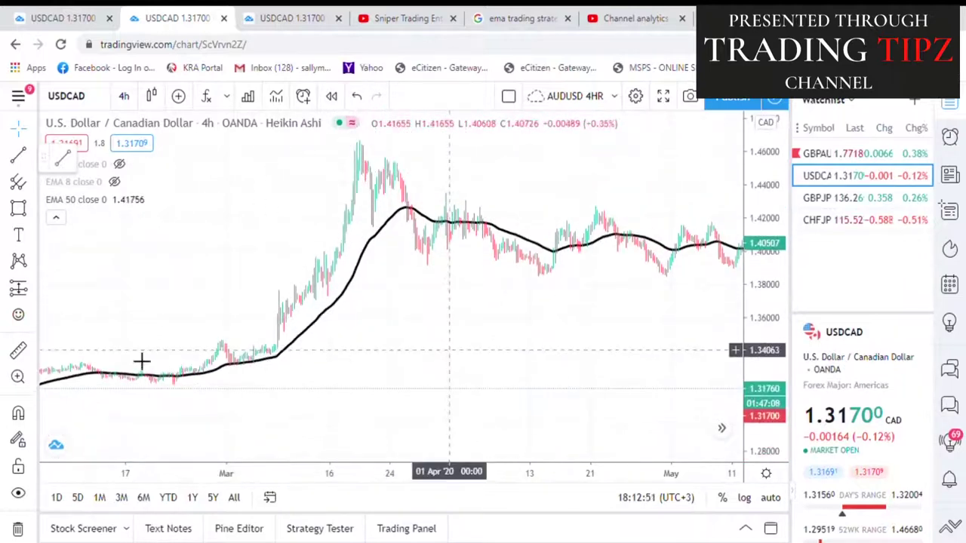
left_click(19, 159)
left_click(181, 365)
left_click(363, 152)
left_click(380, 157)
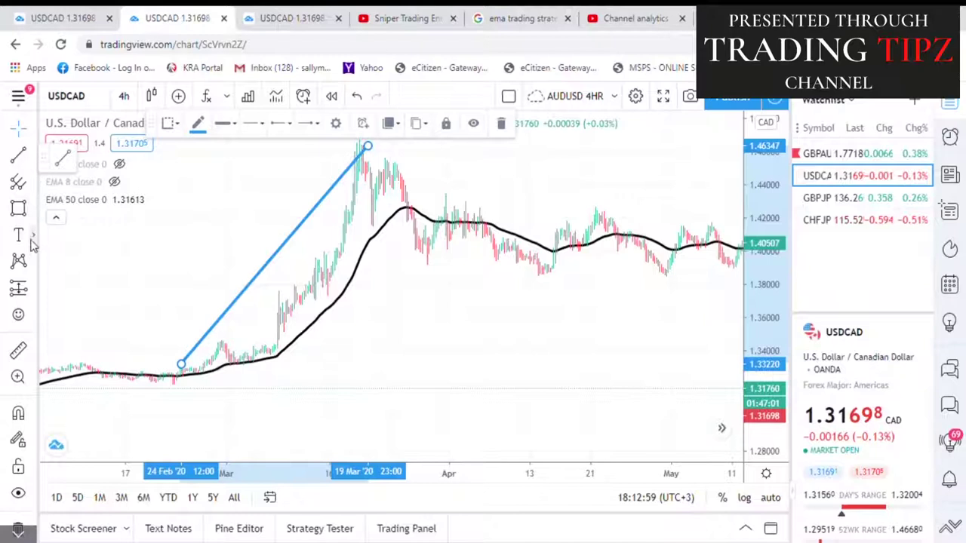
Add a callout reading "50 EMA" that points to the EMA line at 16 Mar '20
left_click(32, 239)
left_click(84, 317)
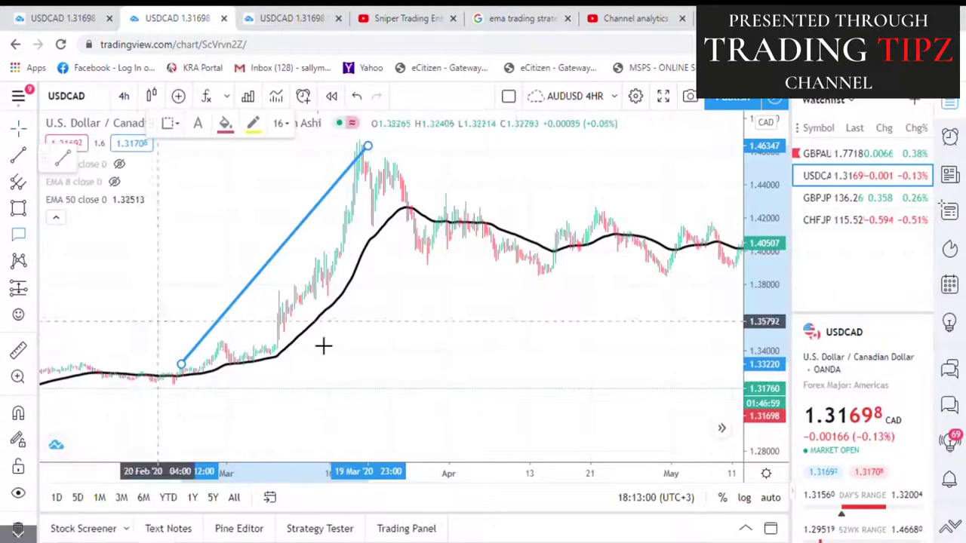
left_click(337, 307)
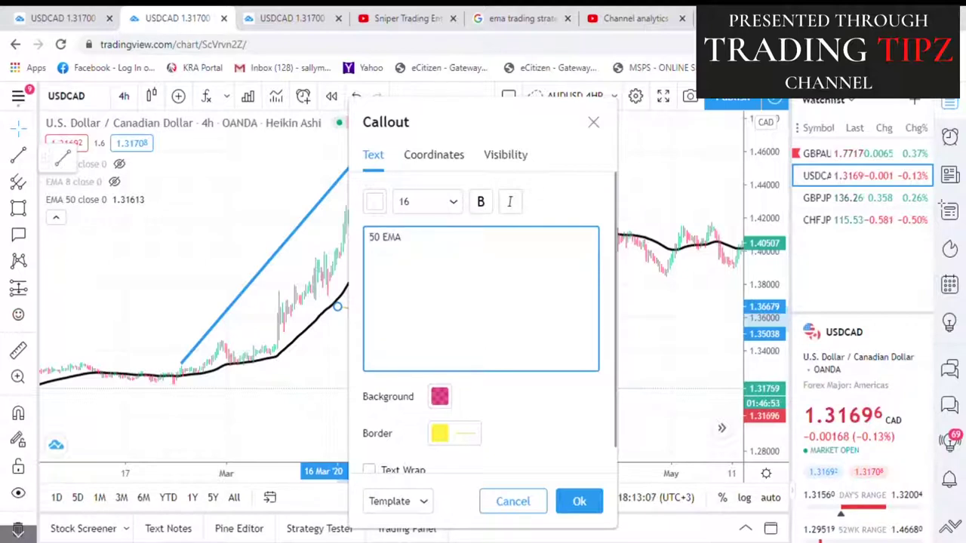
left_click(579, 506)
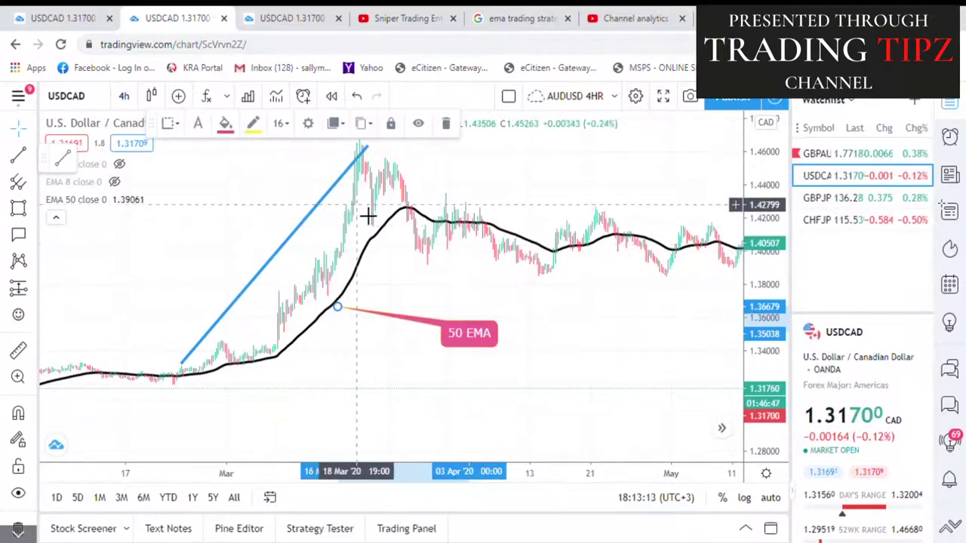
Examine how the candles approach and cross the EMA 50 line between 20 and 25 March 2020
scroll(376, 223, "up", 2)
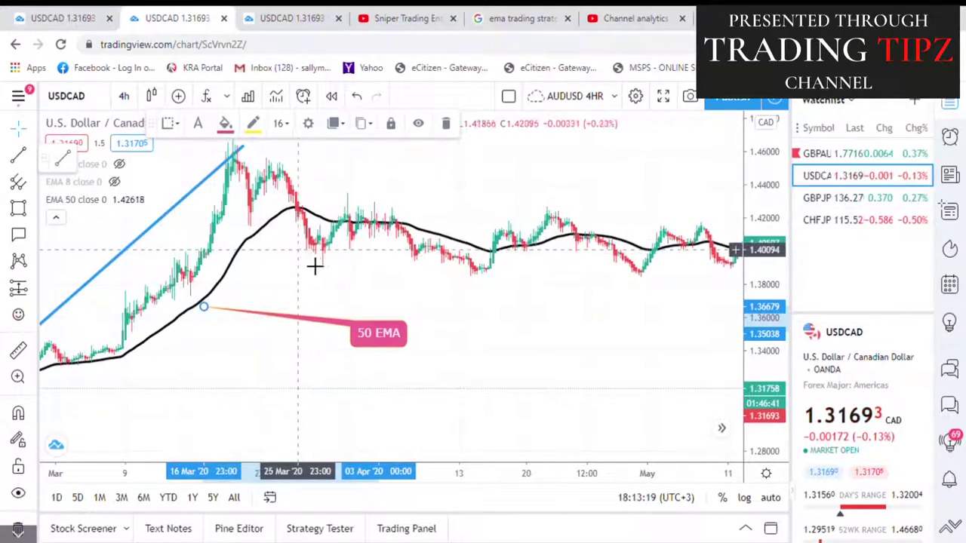
scroll(315, 266, "up", 2)
scroll(619, 274, "up", 2)
scroll(619, 274, "up", 1)
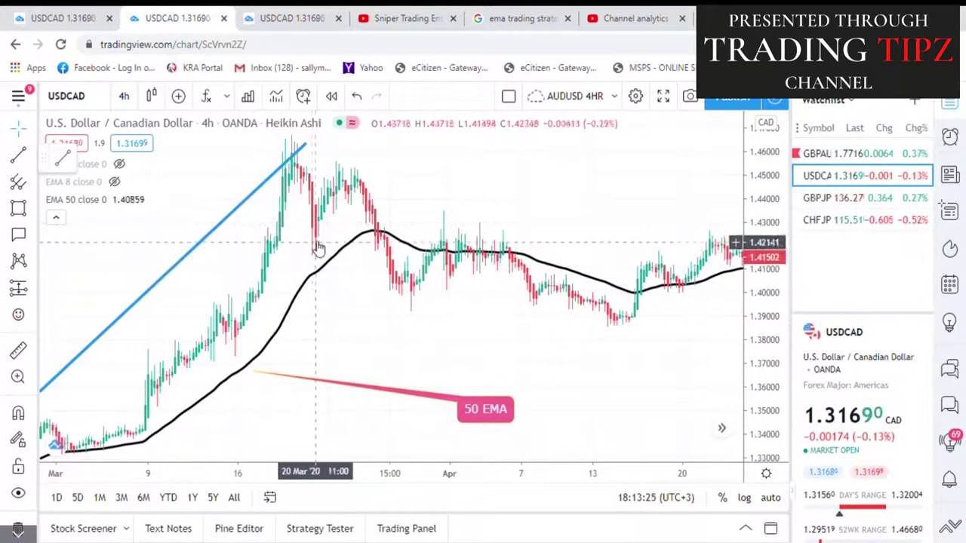
scroll(339, 267, "up", 1)
left_click_drag(339, 267, 612, 249)
left_click_drag(408, 293, 330, 265)
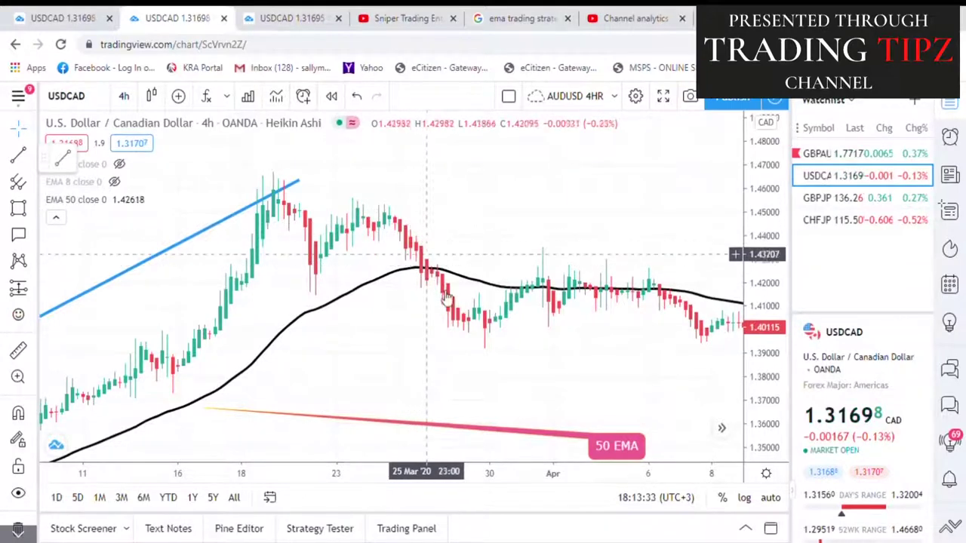
scroll(475, 330, "down", 2)
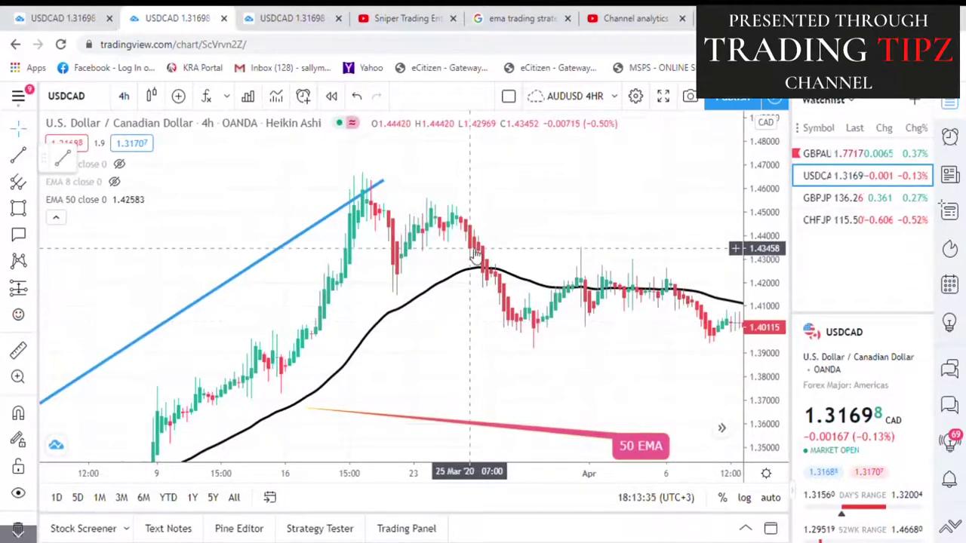
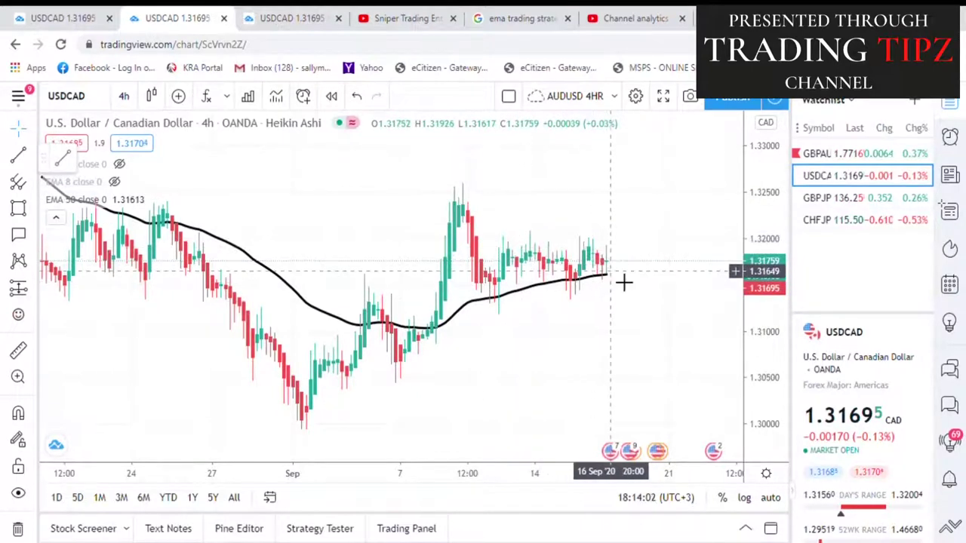
Draw a thin rectangle from 08 Sep '20 to 18 Sep '20 between about 1.31354 and 1.31449, just below the latest candles
scroll(624, 282, "down", 2)
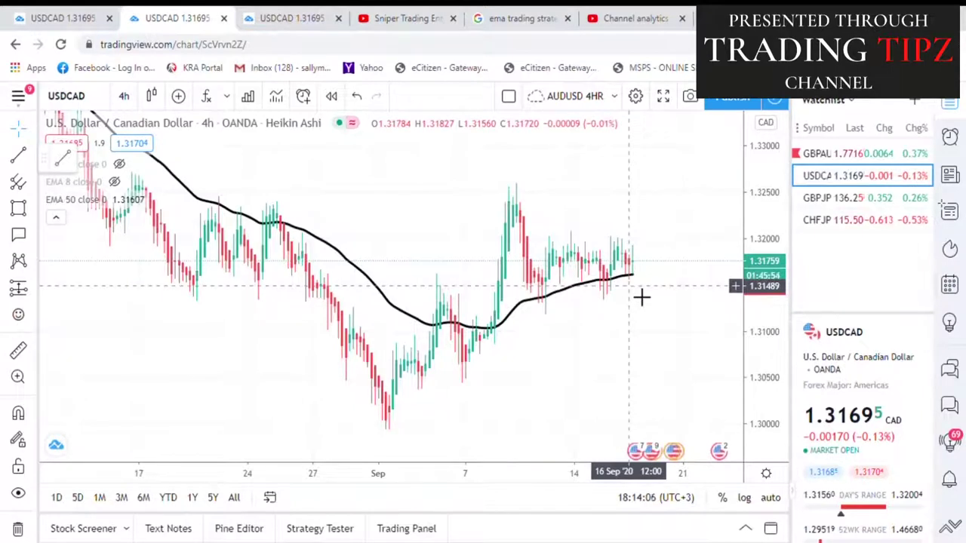
scroll(641, 297, "up", 1)
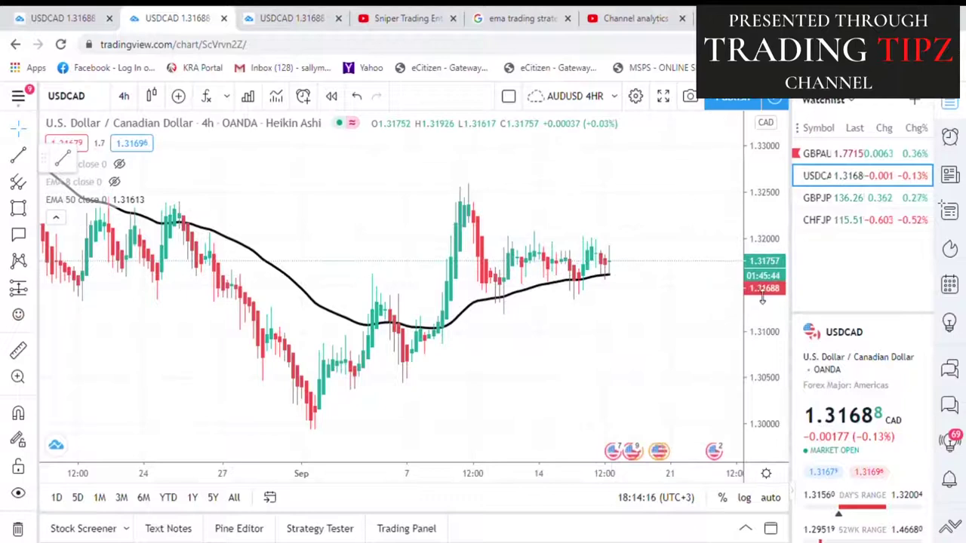
left_click_drag(762, 298, 748, 217)
scroll(701, 242, "up", 2)
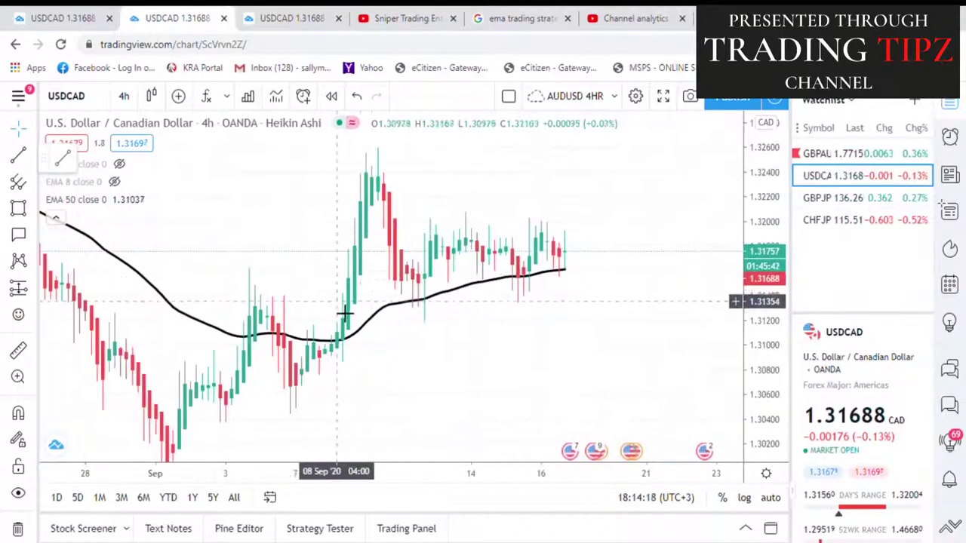
left_click(18, 209)
left_click(360, 291)
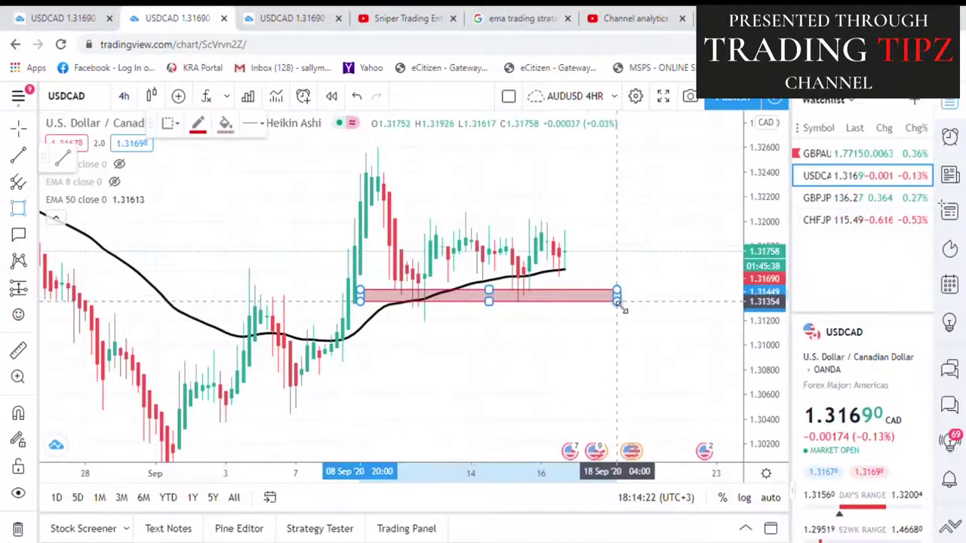
left_click(617, 300)
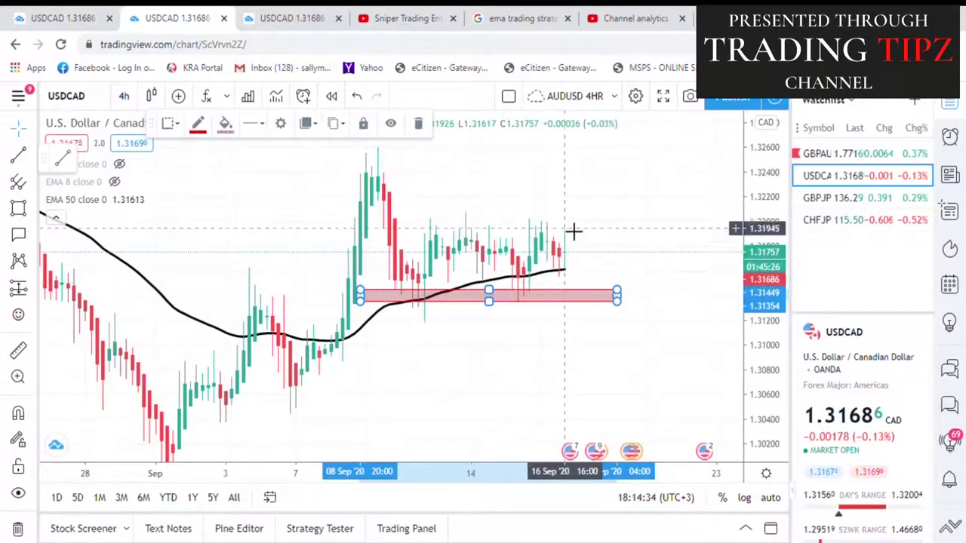
left_click_drag(753, 253, 752, 273)
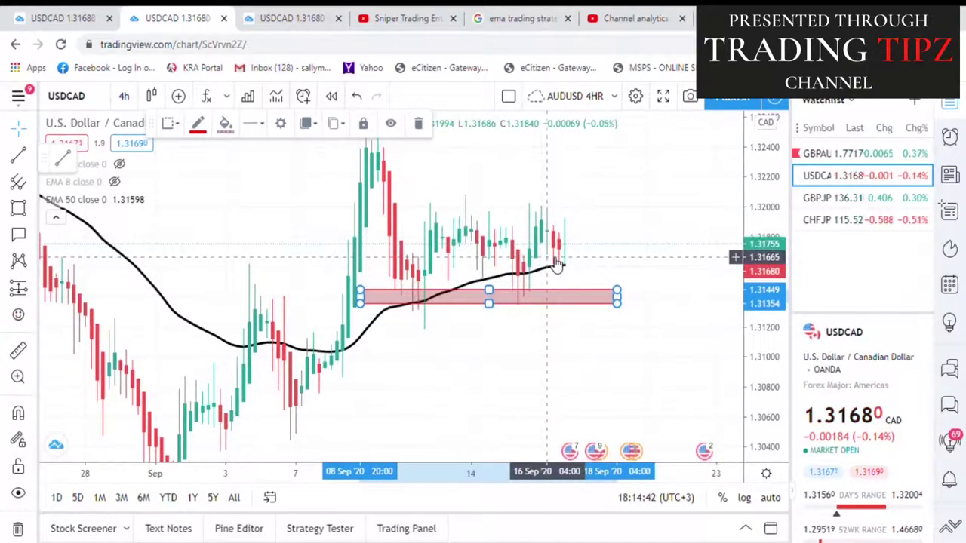
scroll(556, 264, "up", 1)
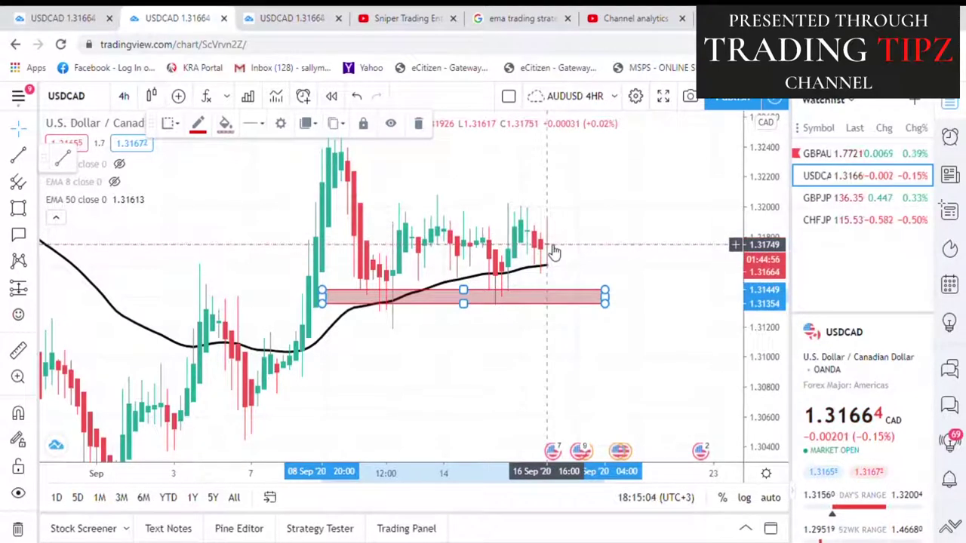
Switch to the USDCAD 1-hour chart and show price against the EMA 50 from 8 to 15 September 2020
left_click(280, 25)
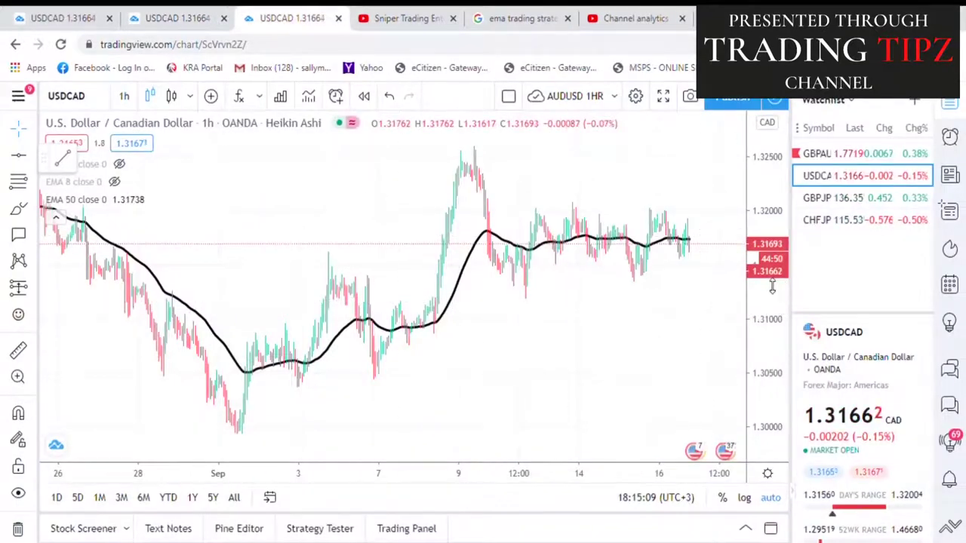
scroll(679, 286, "up", 5)
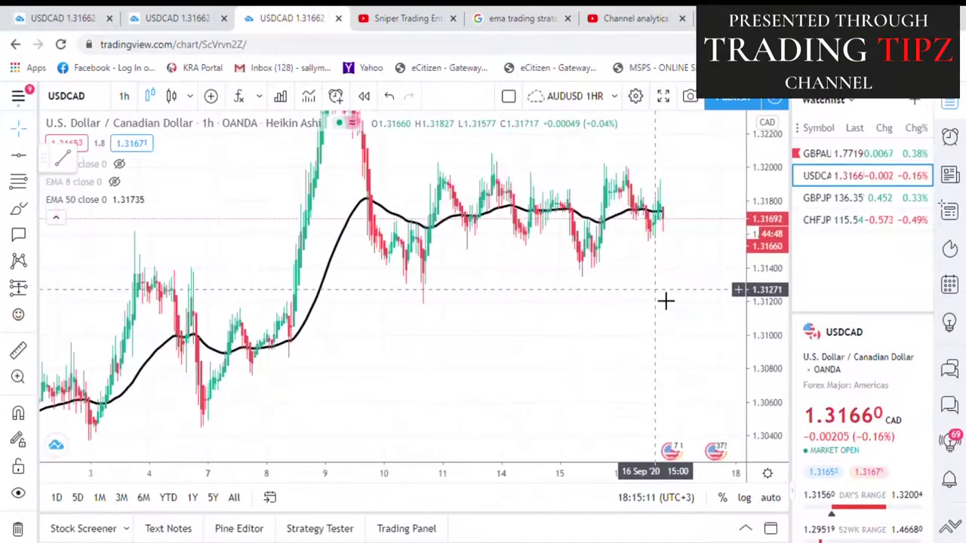
left_click_drag(327, 352, 576, 371)
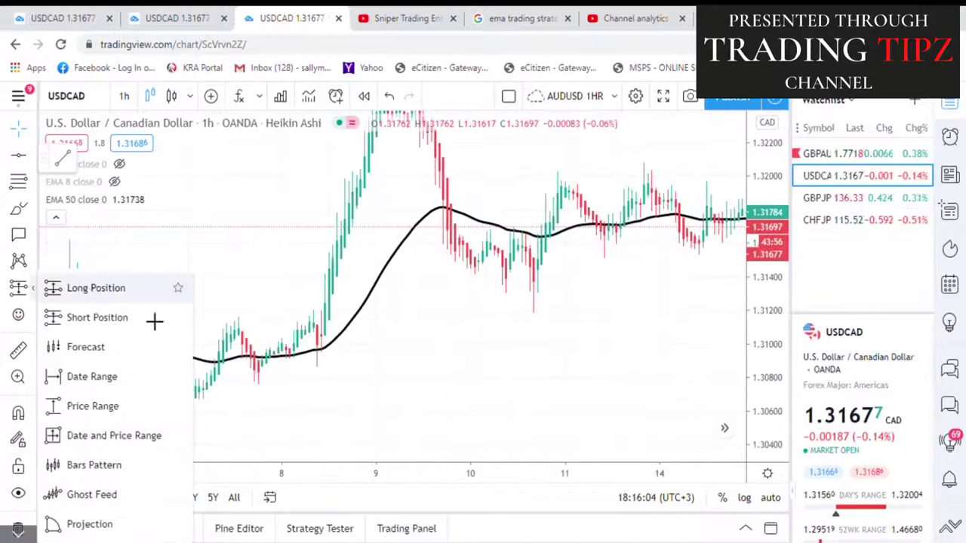
Place a long position at 08 Sep '20 11:00 with entry at 1.31043, stop at 1.30884 and target at about 1.31557
left_click(155, 319)
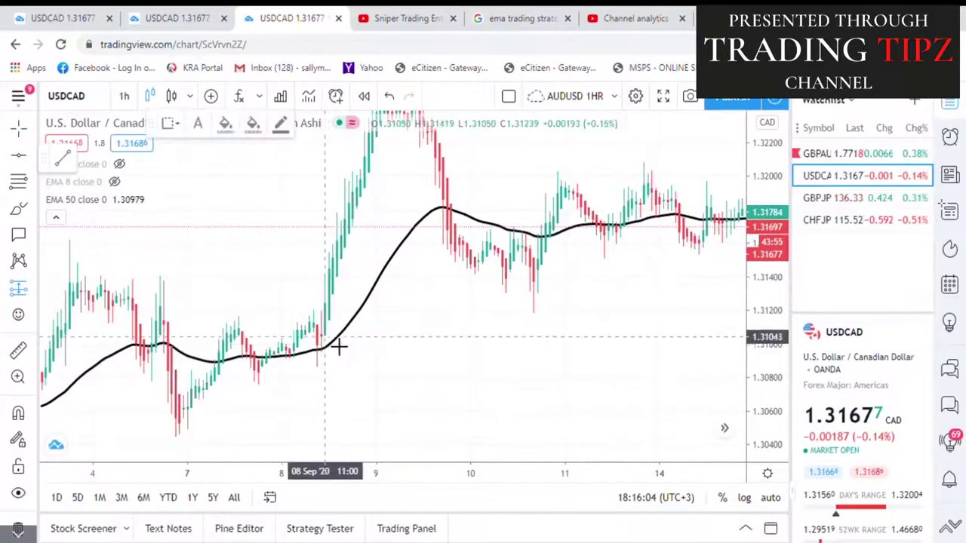
left_click(336, 349)
left_click_drag(339, 405, 336, 377)
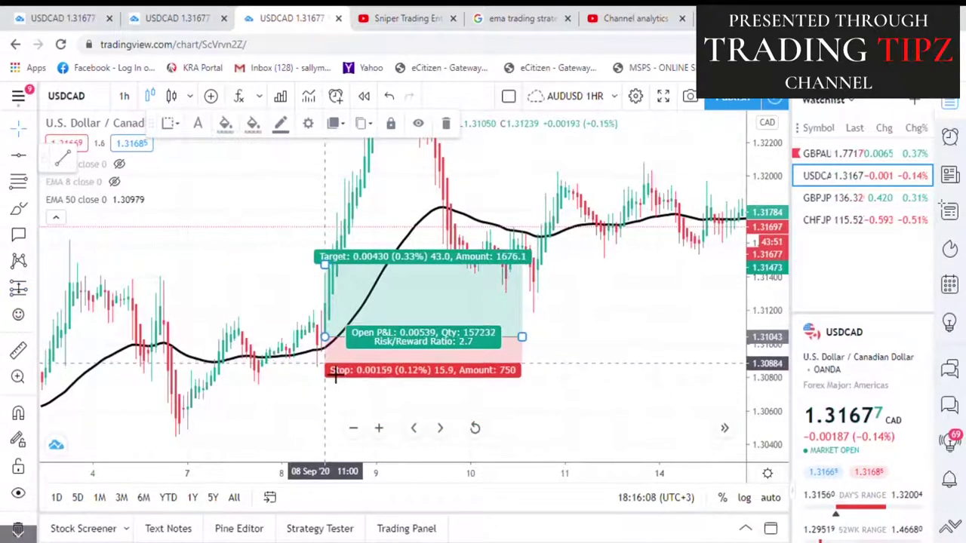
left_click_drag(313, 264, 357, 320)
left_click(396, 368)
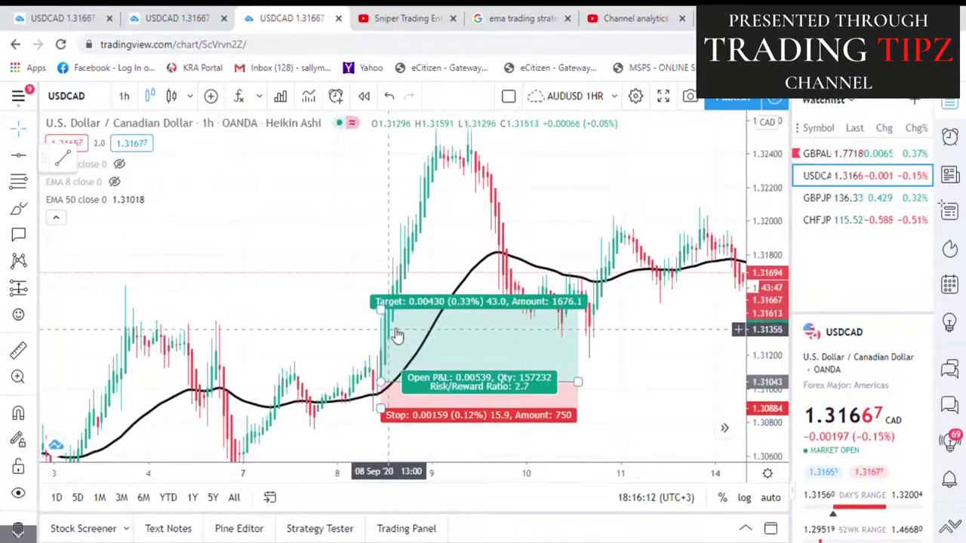
left_click_drag(394, 313, 389, 298)
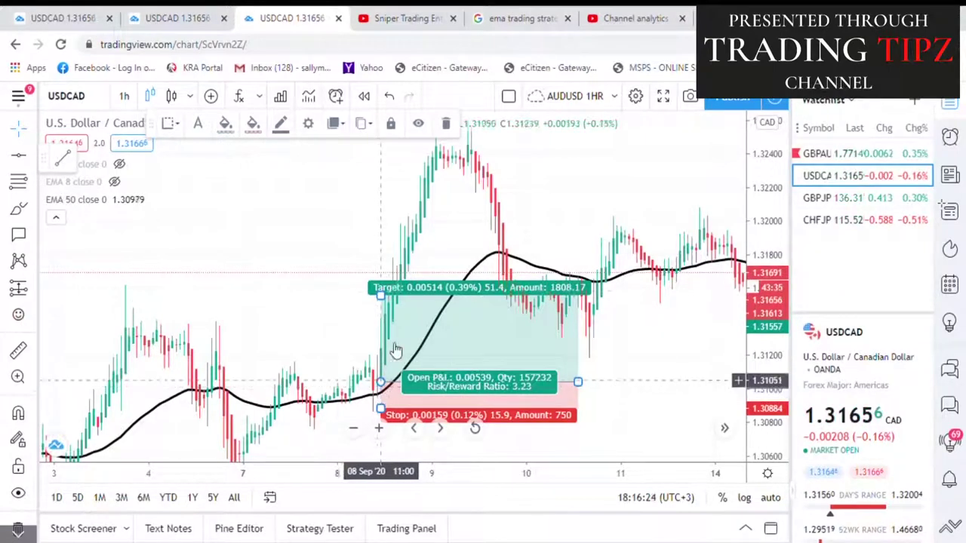
Delete the long position from the 1-hour chart
left_click(445, 123)
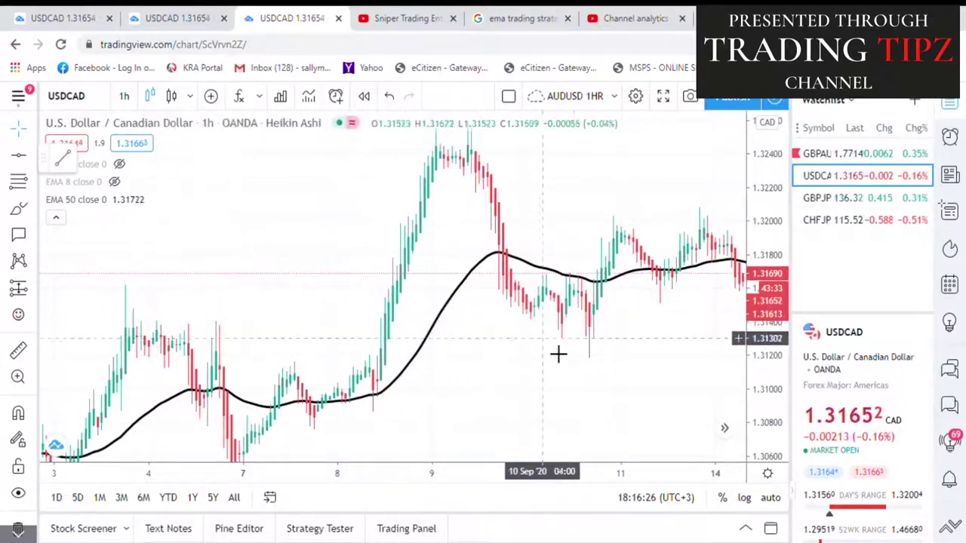
Examine how the 1-hour candles move around the EMA 50 line from 9 September 2020 up to the latest candle
left_click_drag(556, 216, 425, 223)
scroll(398, 213, "down", 5)
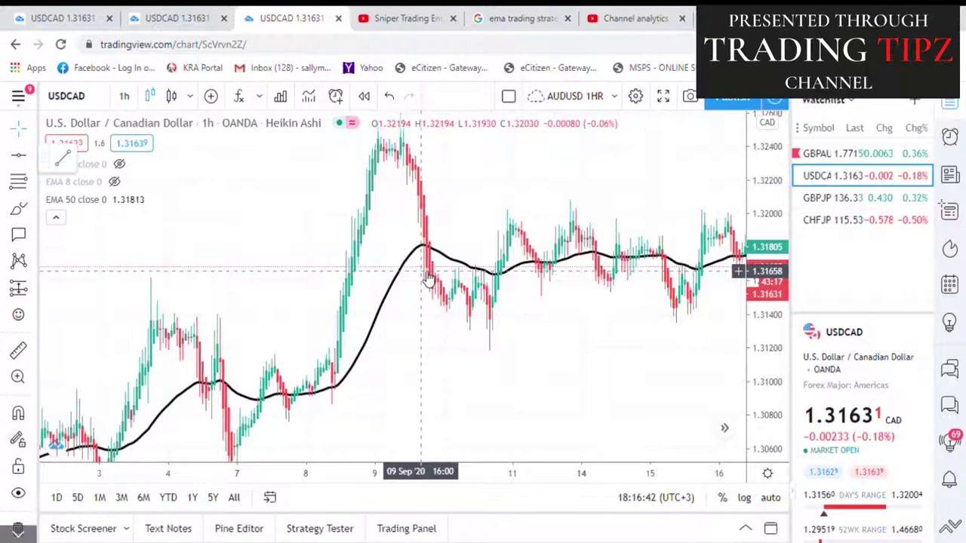
scroll(479, 371, "up", 2)
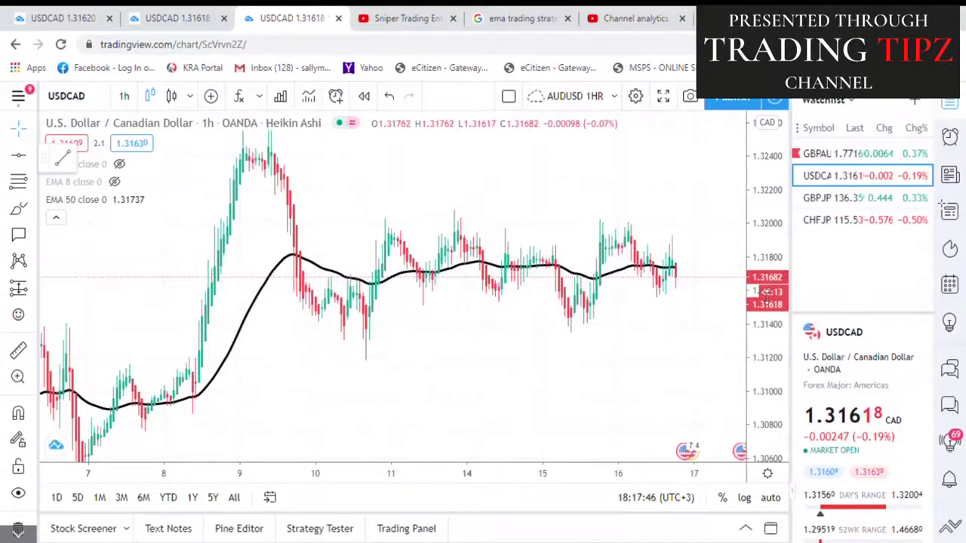
left_click_drag(766, 278, 766, 261)
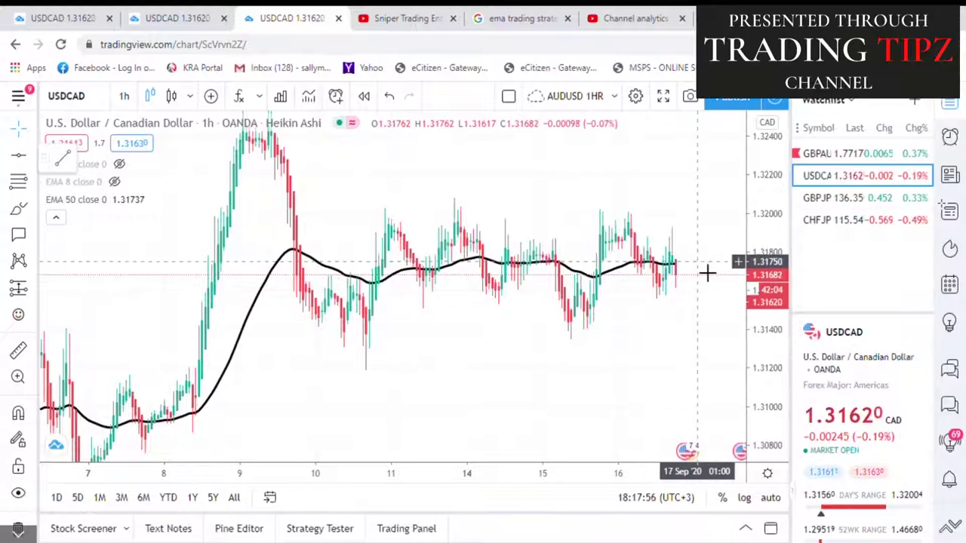
scroll(708, 273, "up", 1)
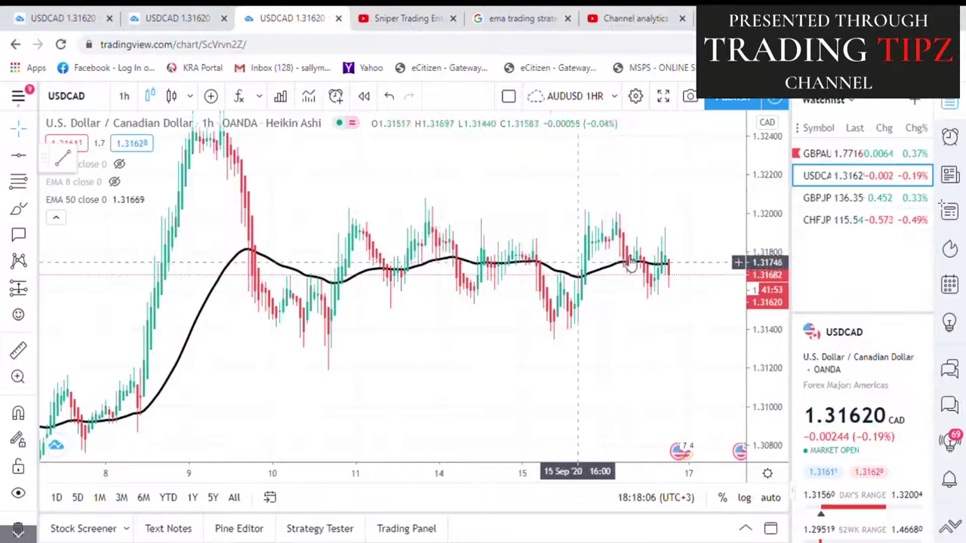
scroll(637, 262, "up", 2)
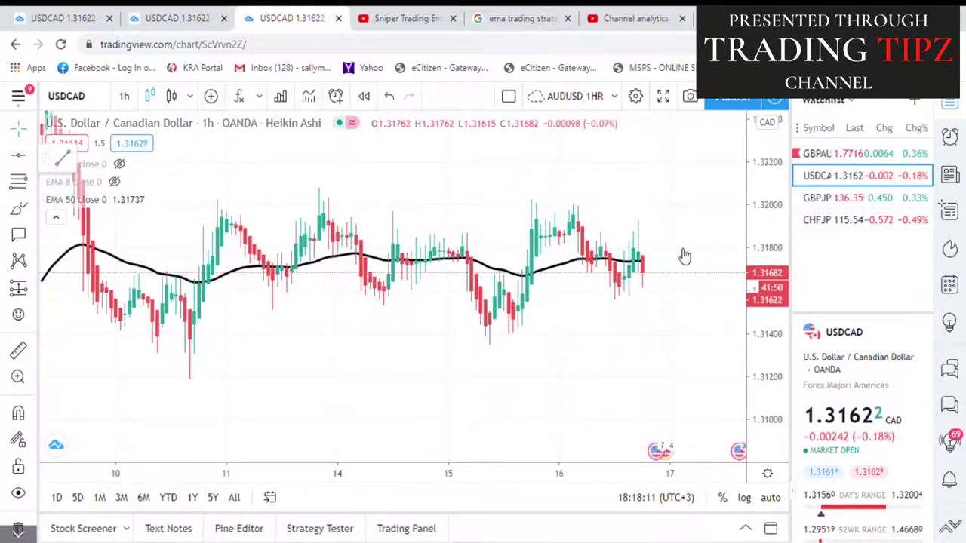